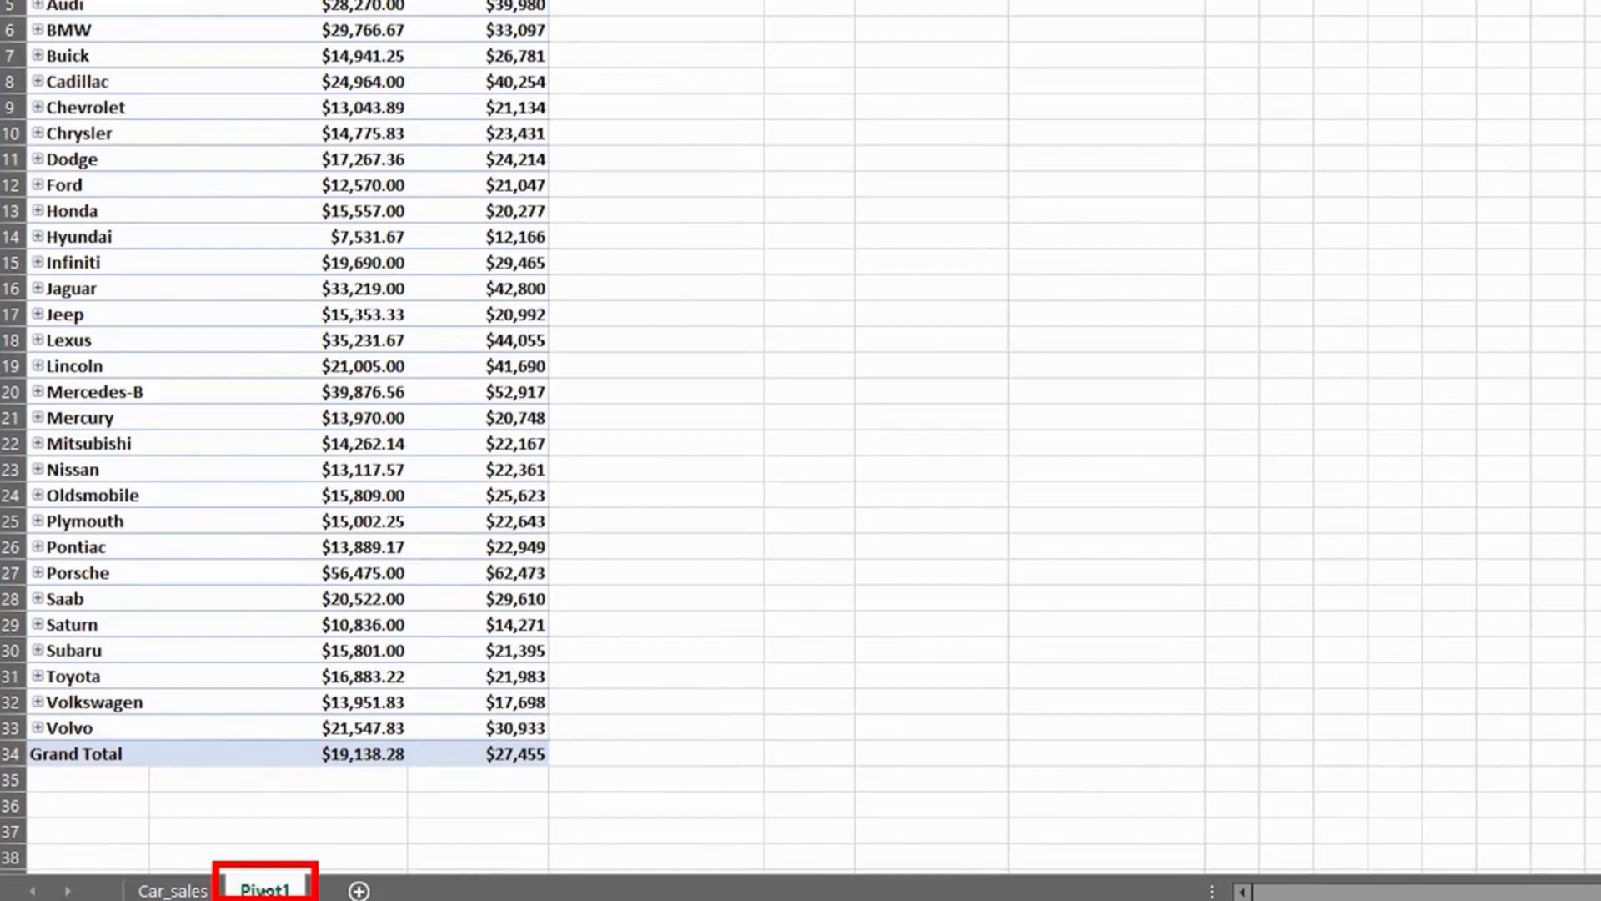
- Create a copy of the Pivot1 sheet in the same workbook, placed before the Car_sales sheet
right_click(265, 889)
click(324, 650)
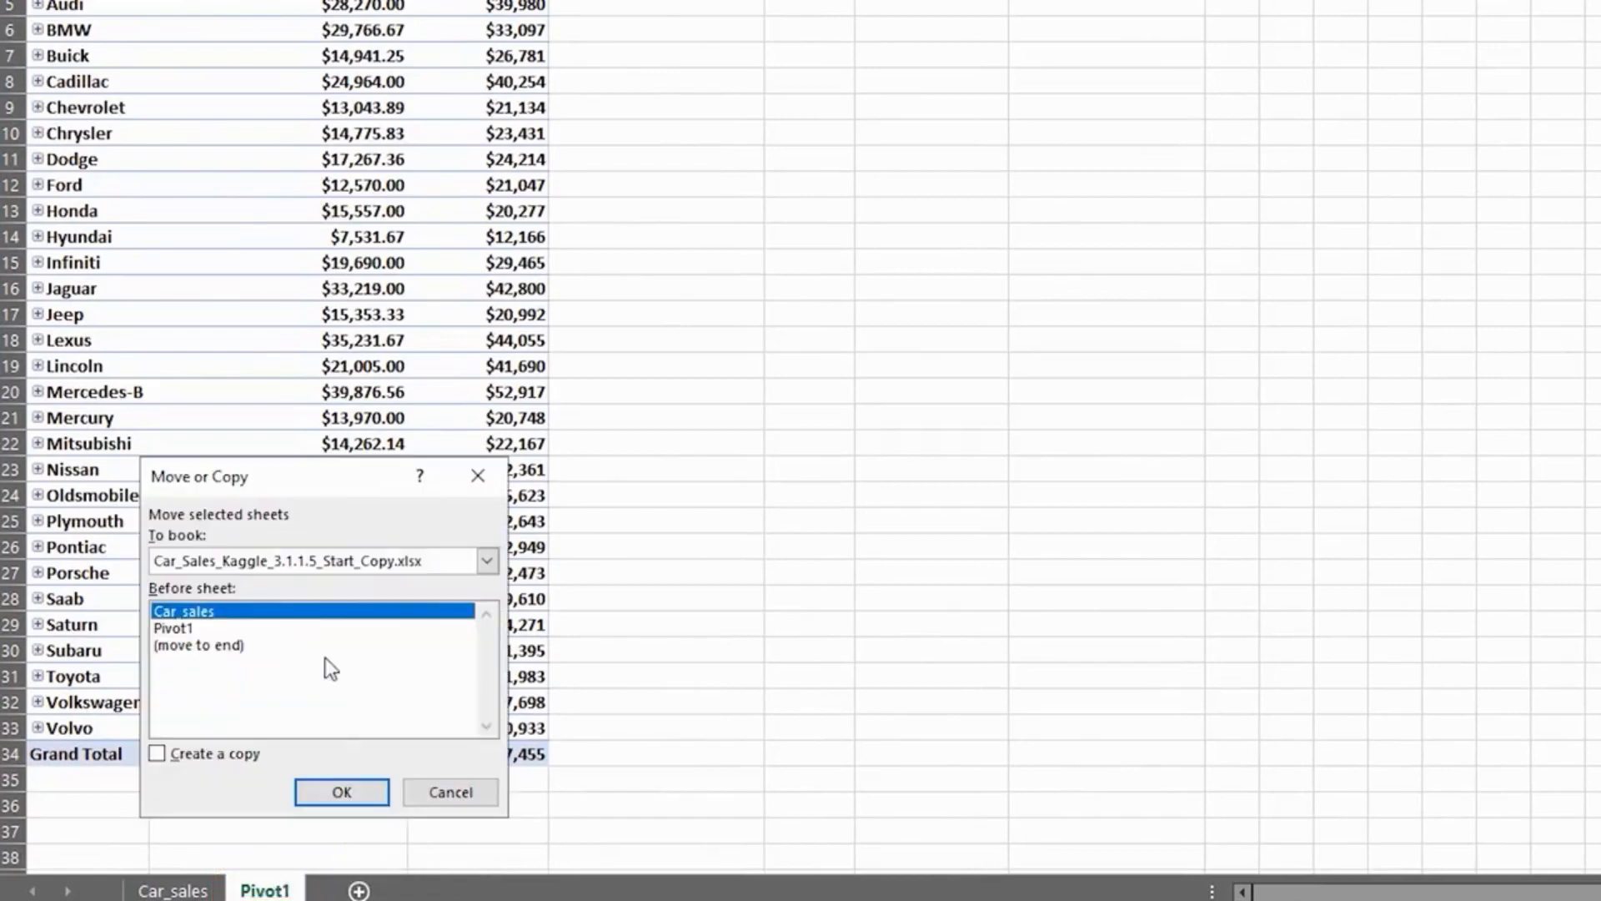
click(204, 755)
click(317, 789)
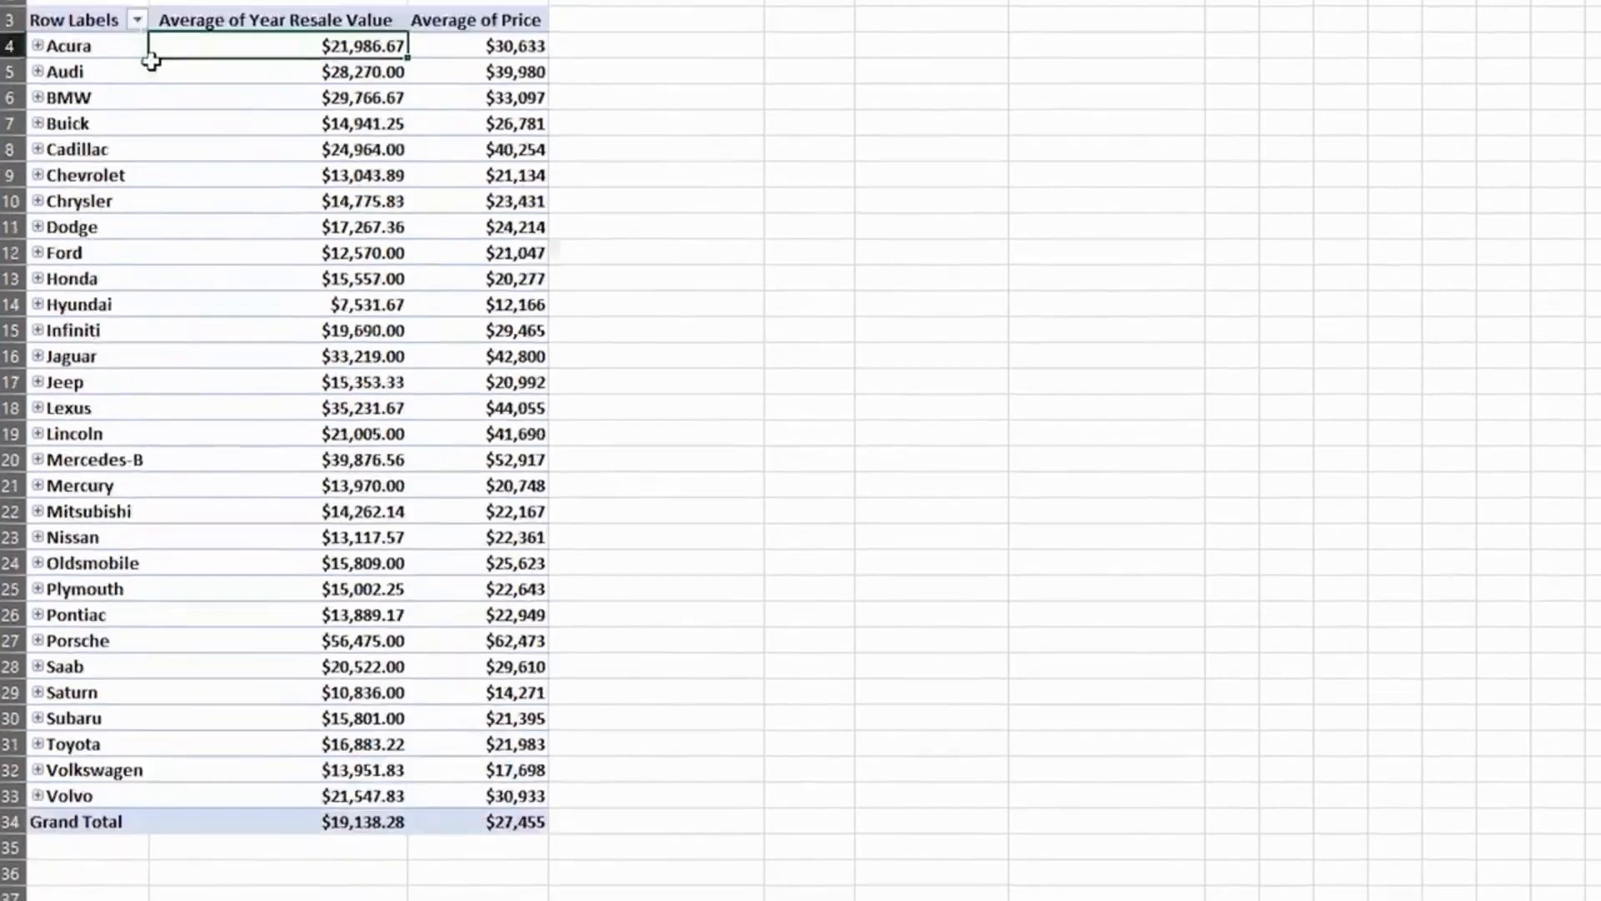
- Filter the copied pivot table's row labels to show only Toyota and expand Toyota to list its models
click(137, 19)
click(70, 349)
scroll(117, 518, down, 8)
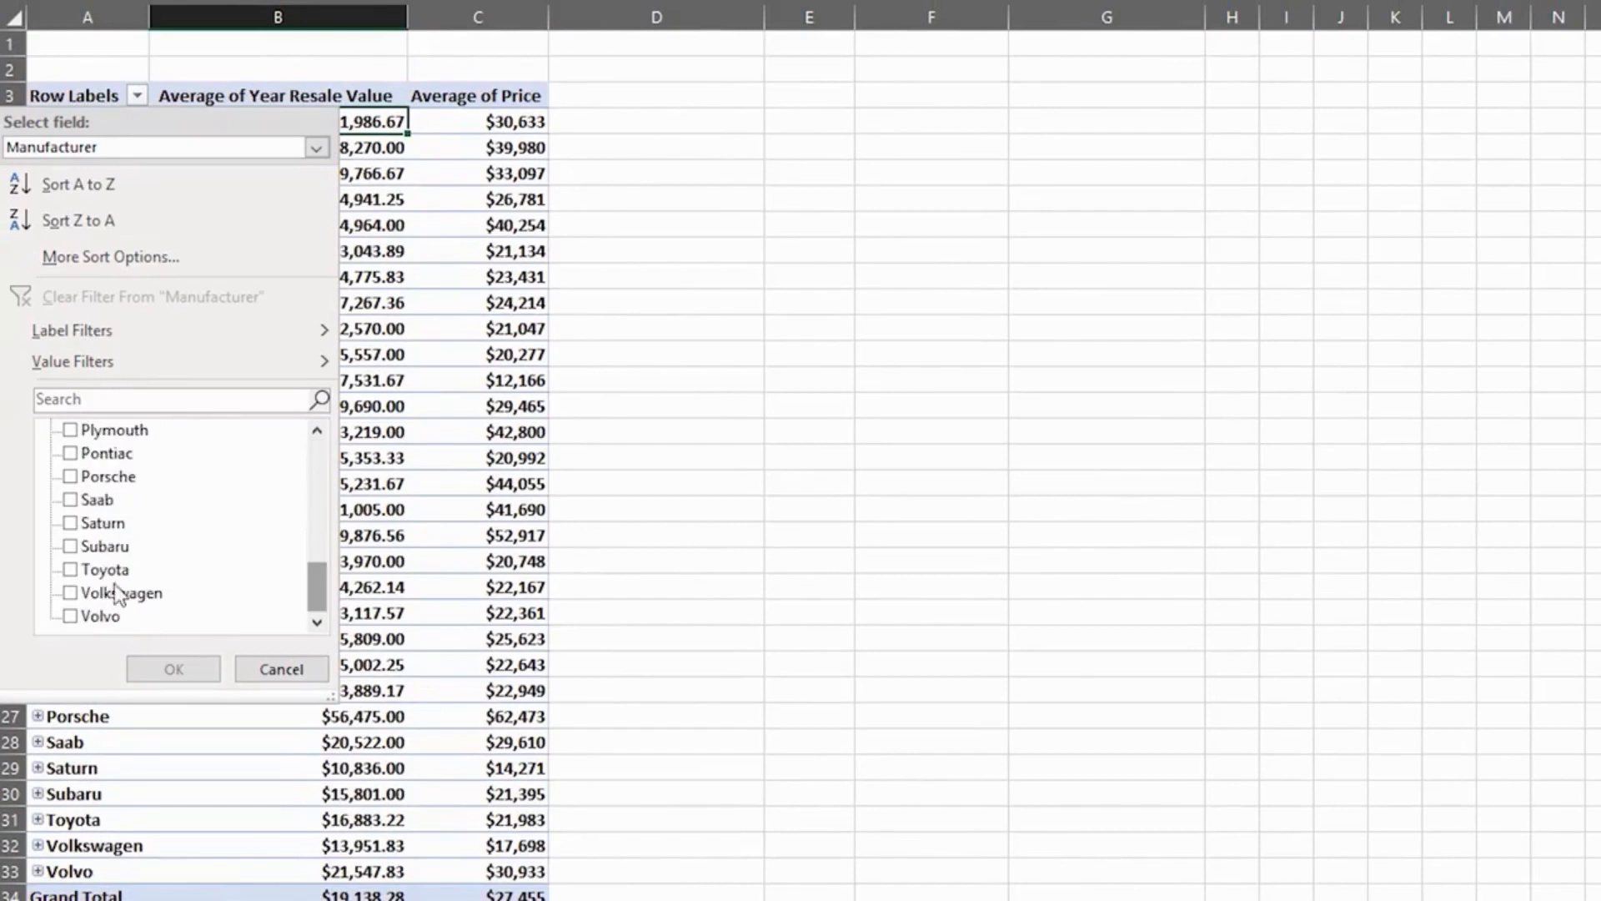
click(70, 569)
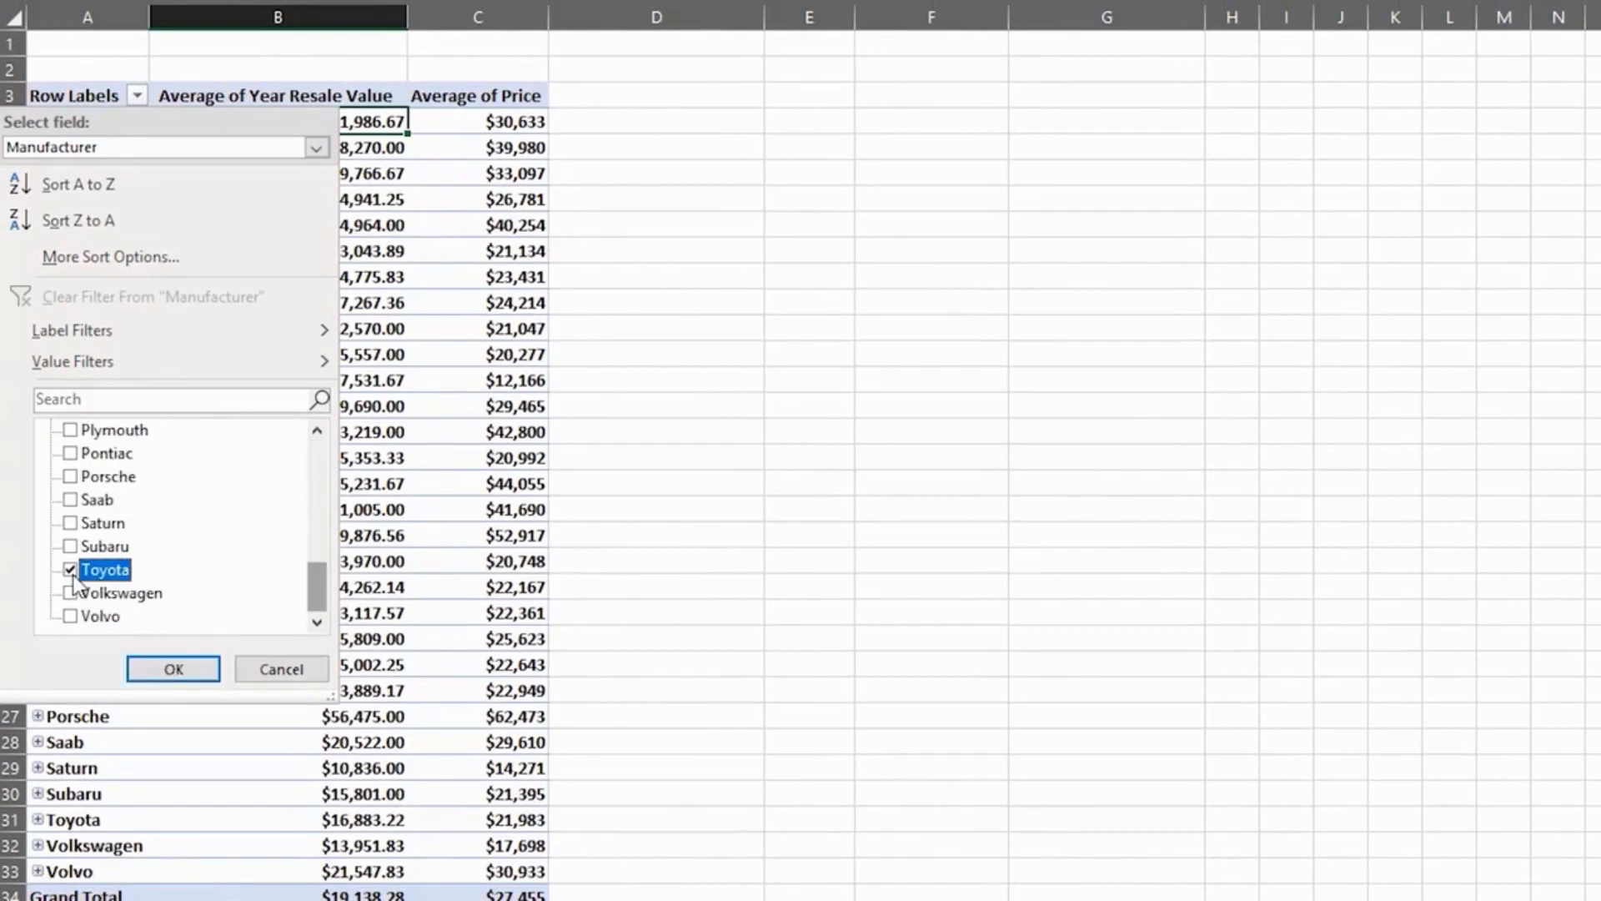
click(169, 668)
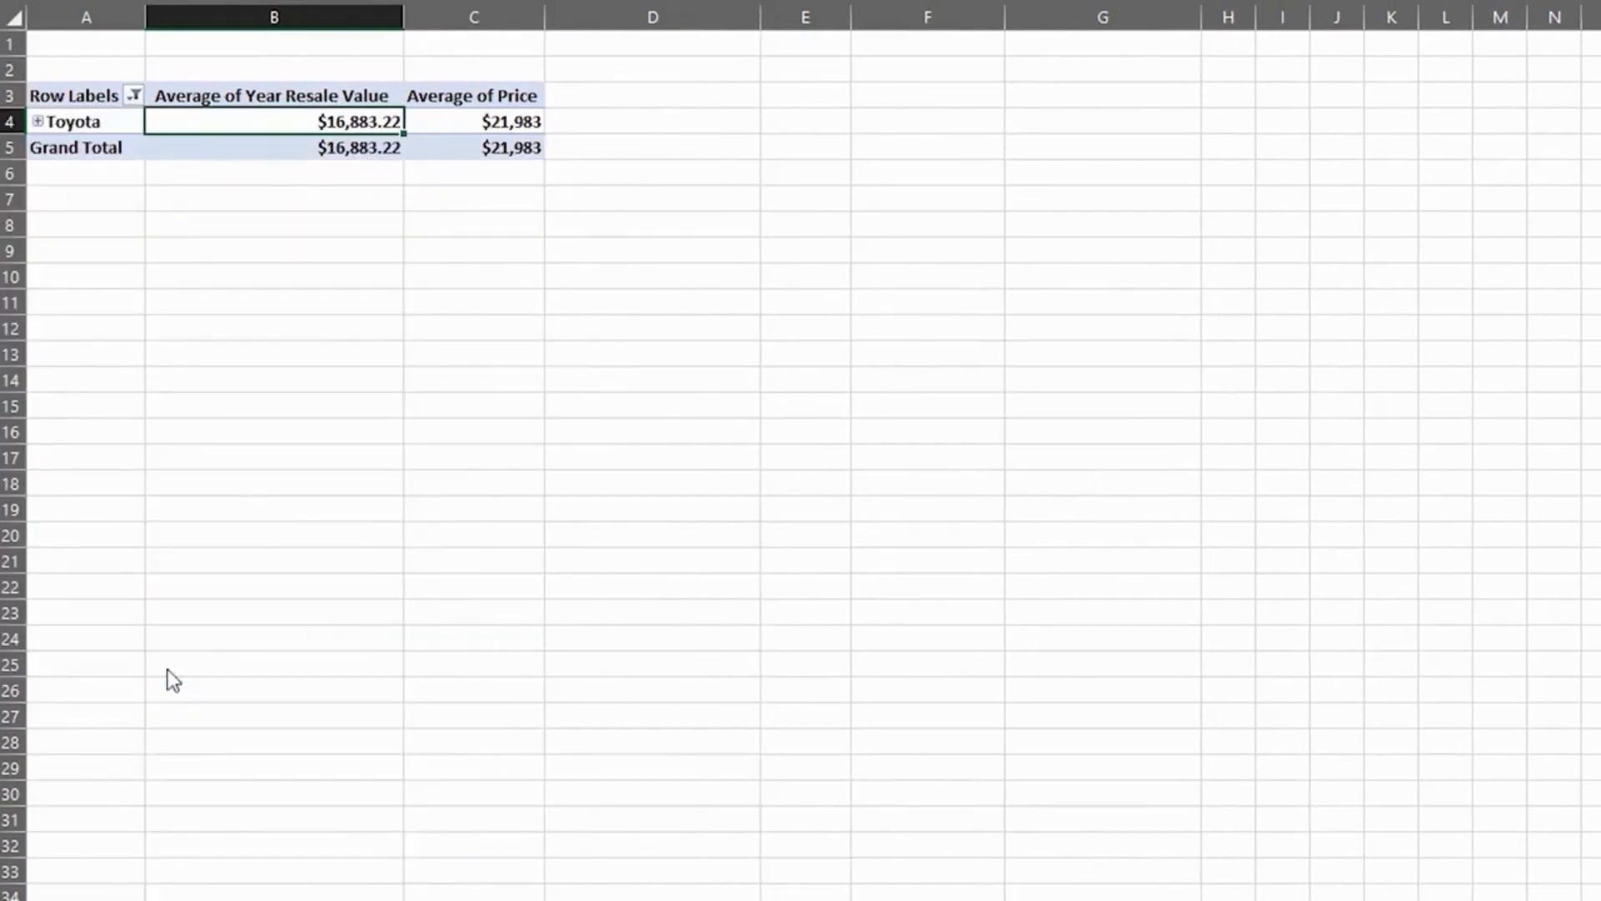
click(39, 122)
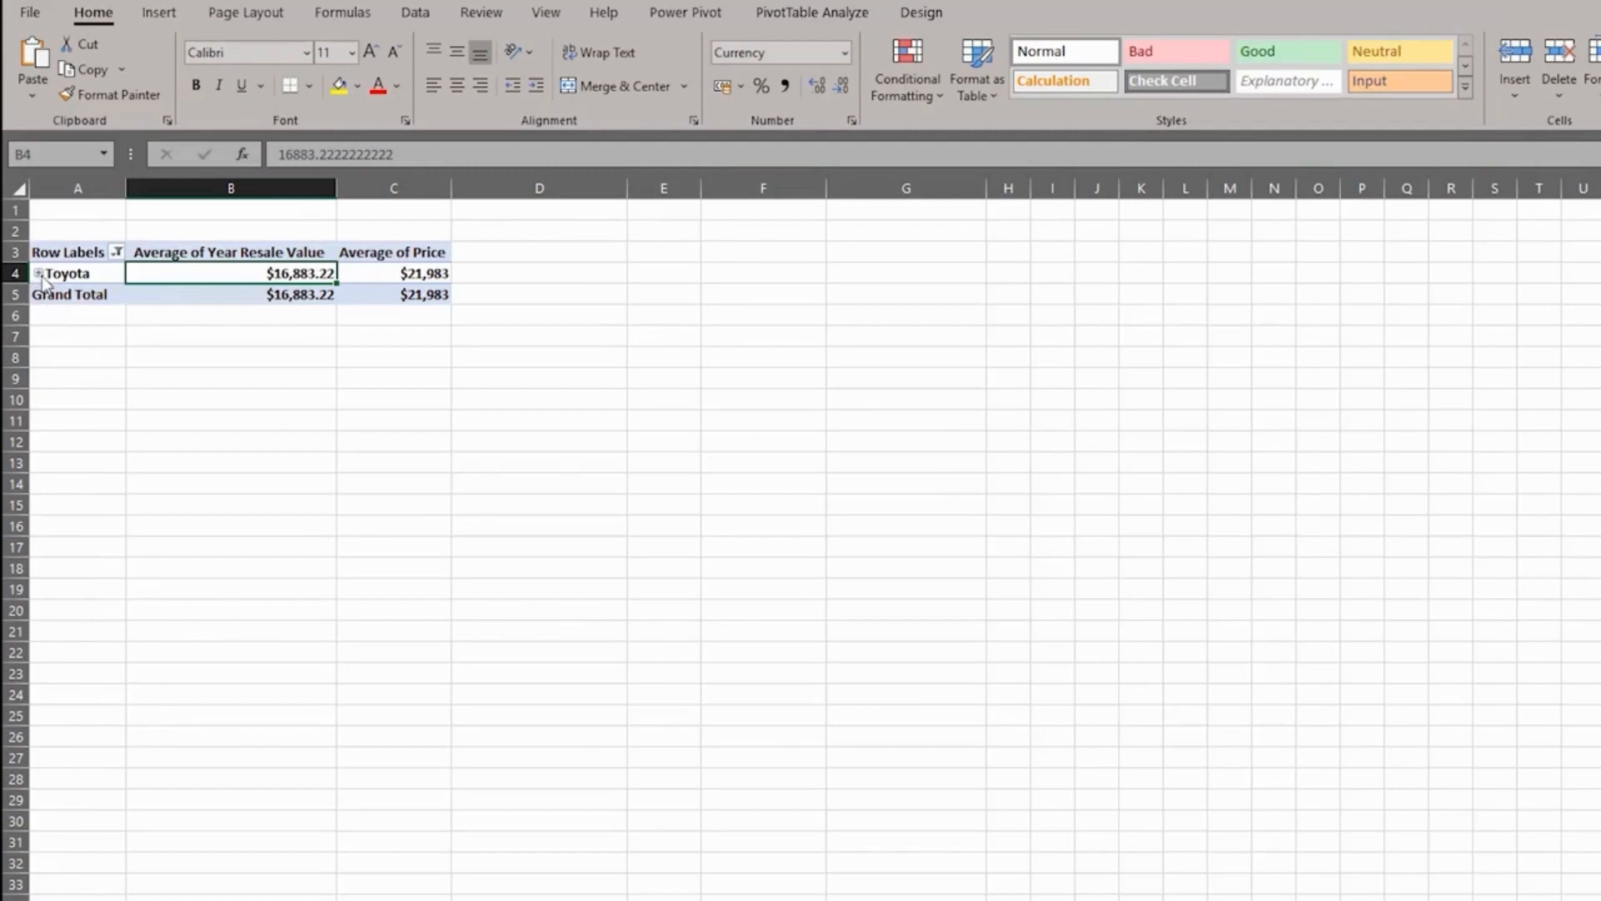
click(39, 273)
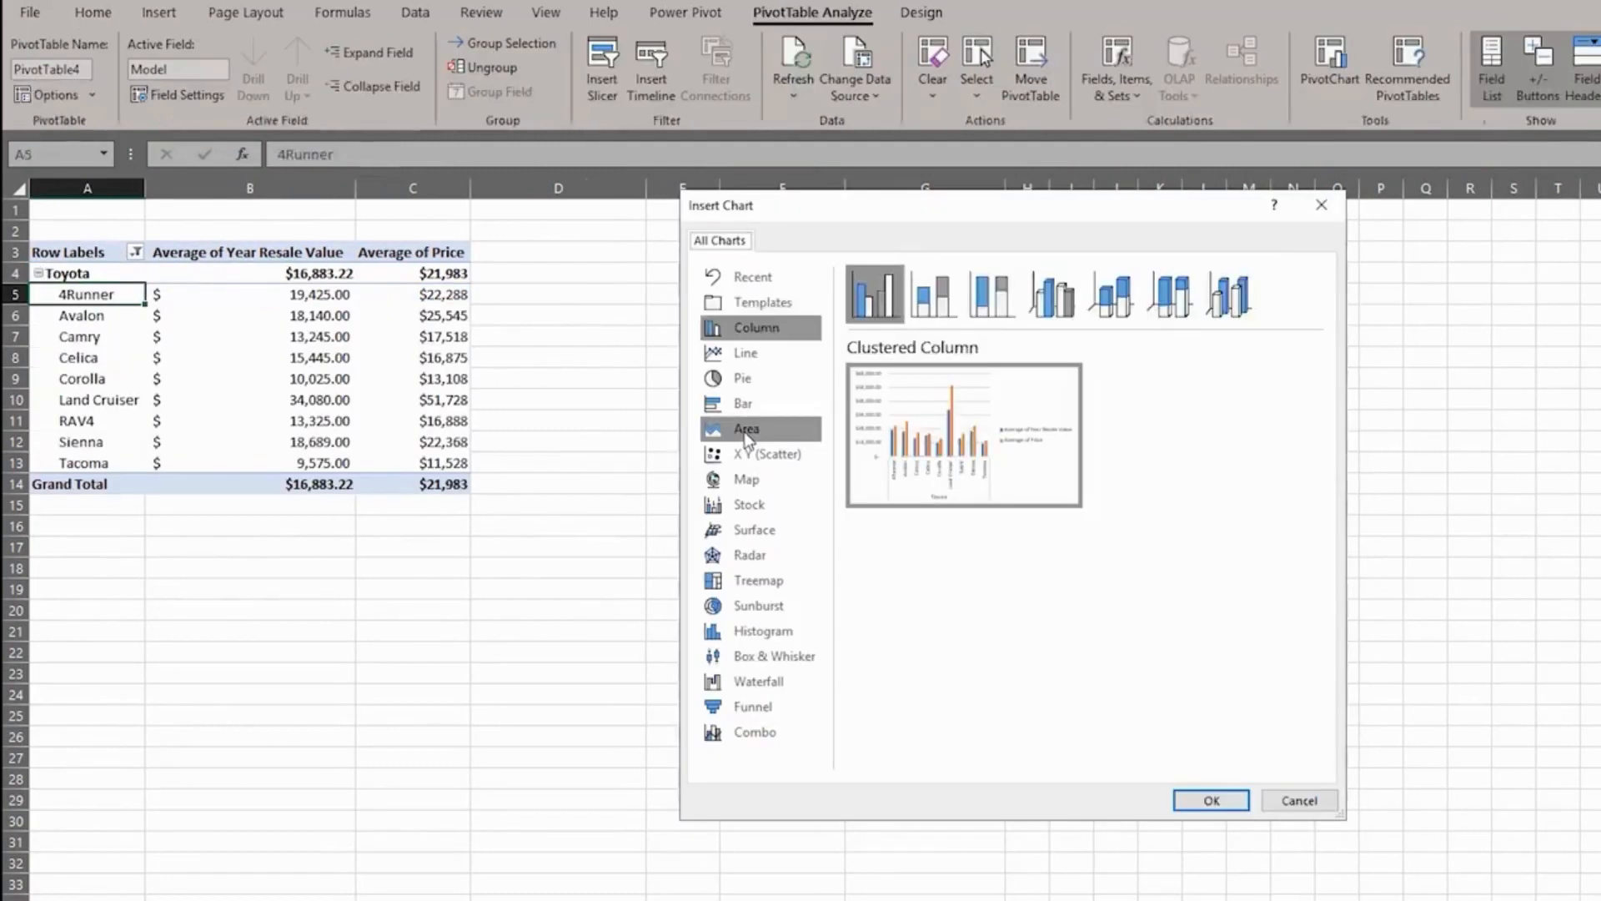
- Insert a 3-D Area PivotChart based on the Toyota pivot table
click(747, 430)
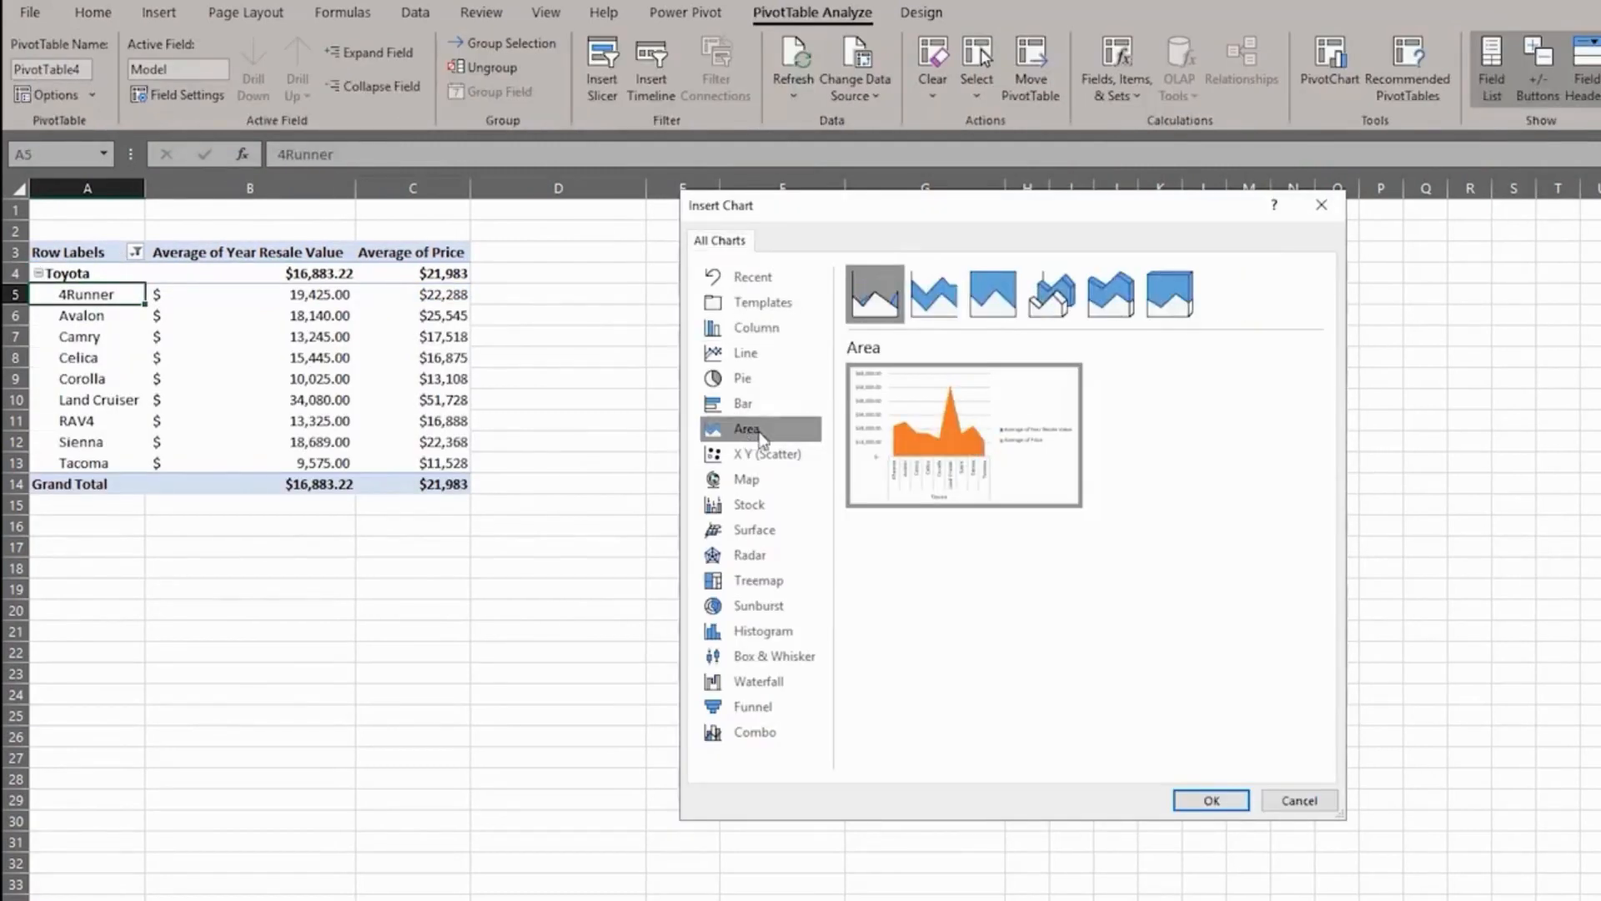
click(1056, 298)
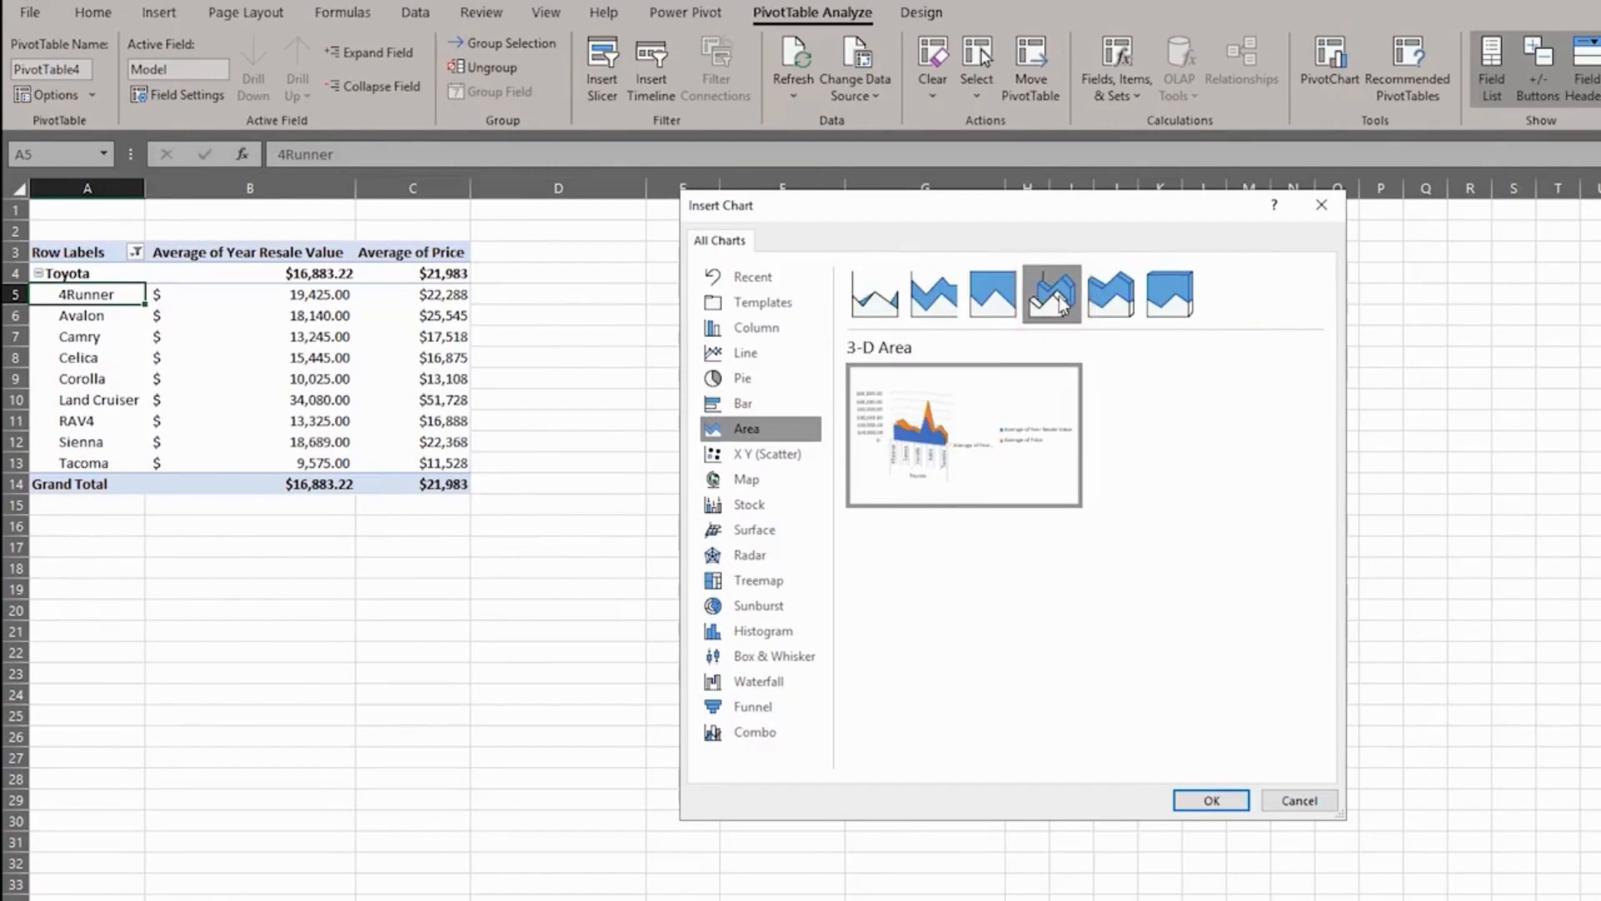
click(1200, 802)
- Move the area chart up beside the pivot table and enlarge it
drag(917, 403, 931, 286)
drag(1092, 588, 1300, 667)
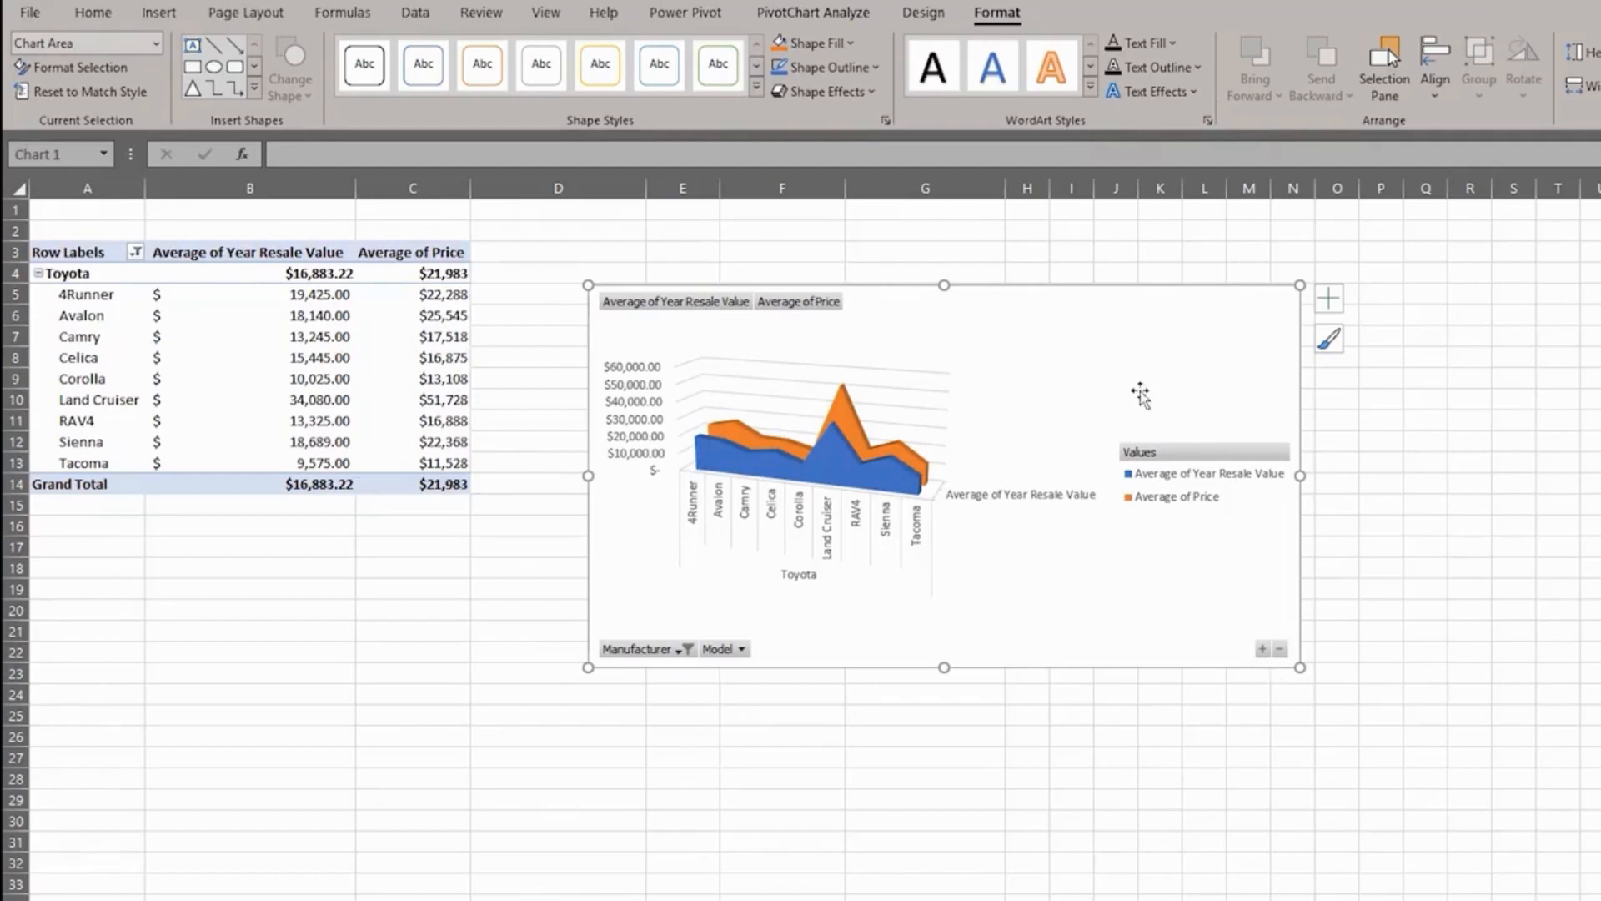
drag(1113, 306, 1118, 281)
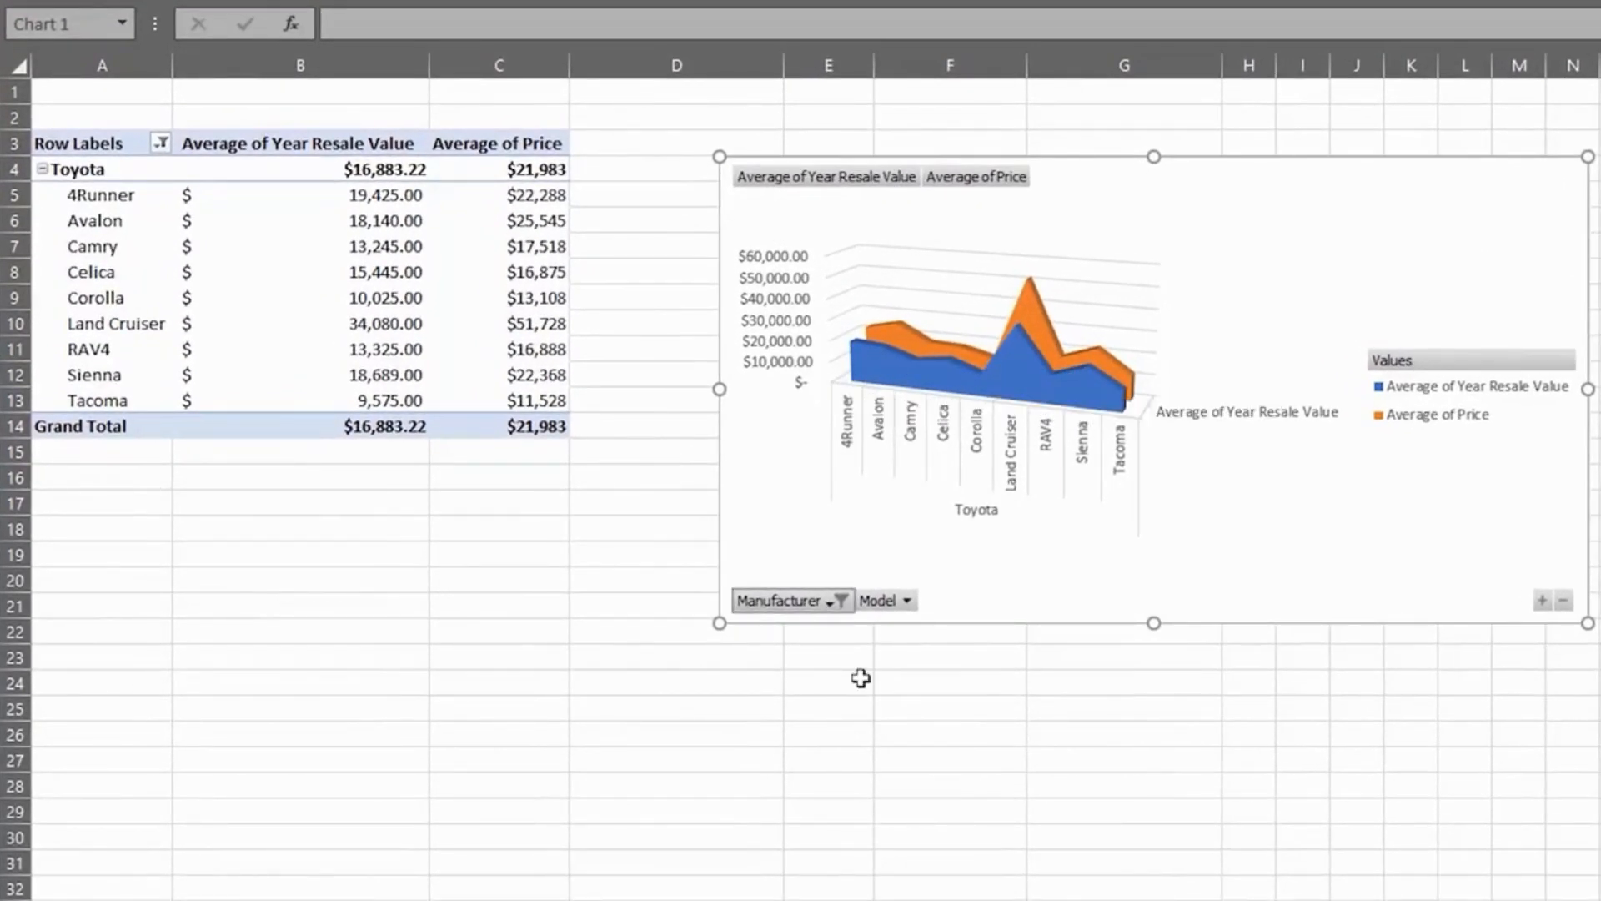
- Switch the chart's Manufacturer filter from Toyota to Chevrolet and expand Chevrolet in the pivot table to list its models
click(836, 600)
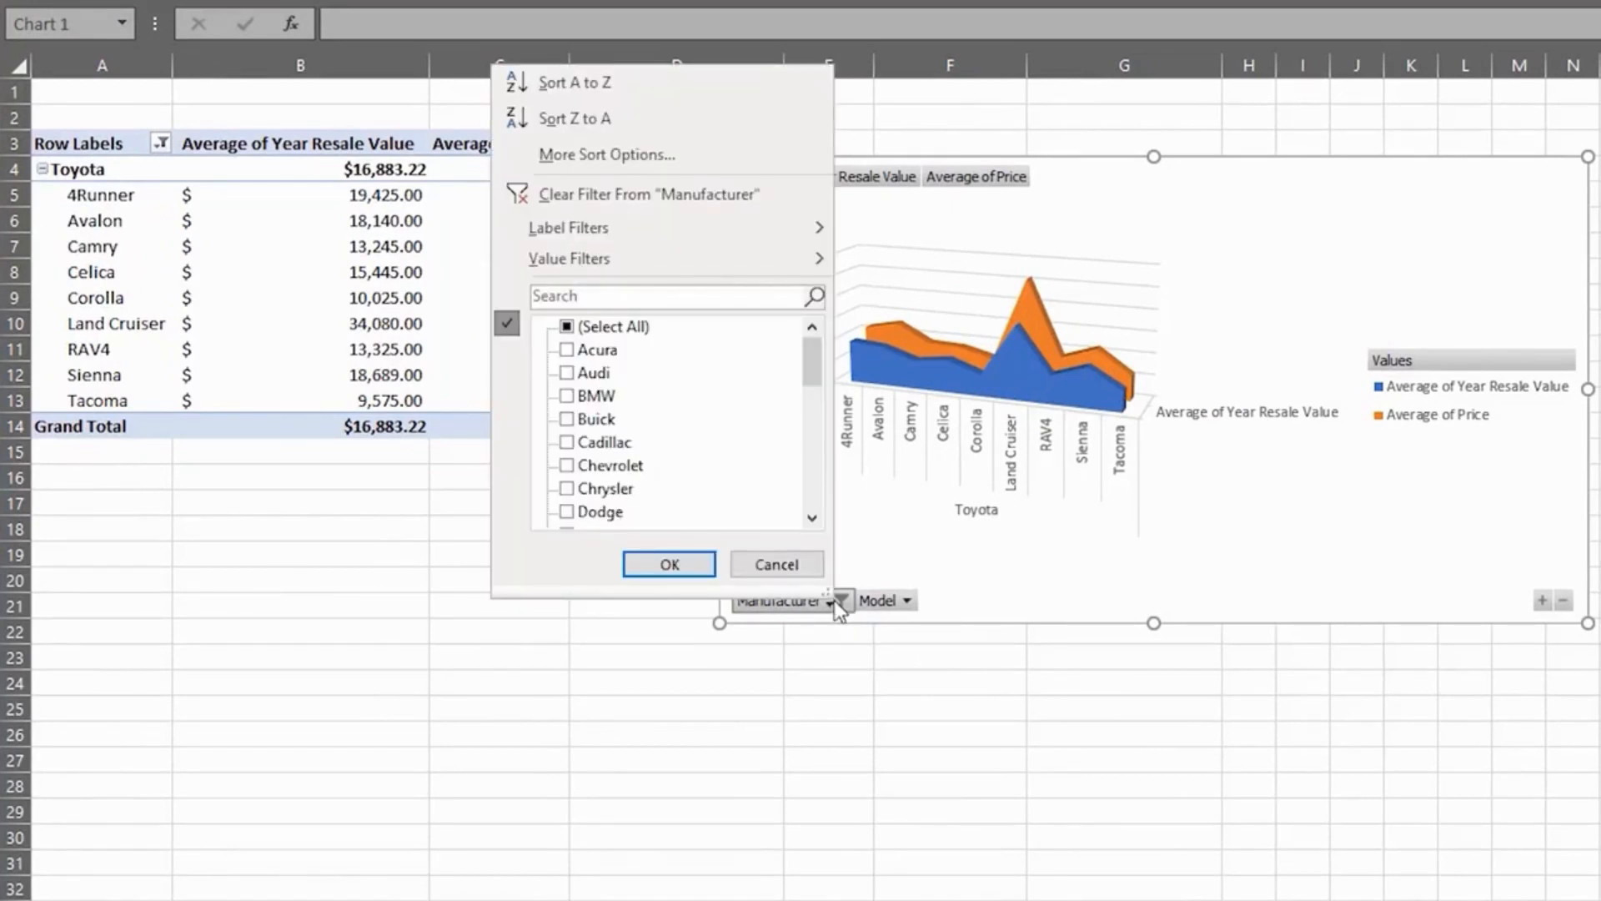
click(569, 465)
click(812, 474)
click(813, 475)
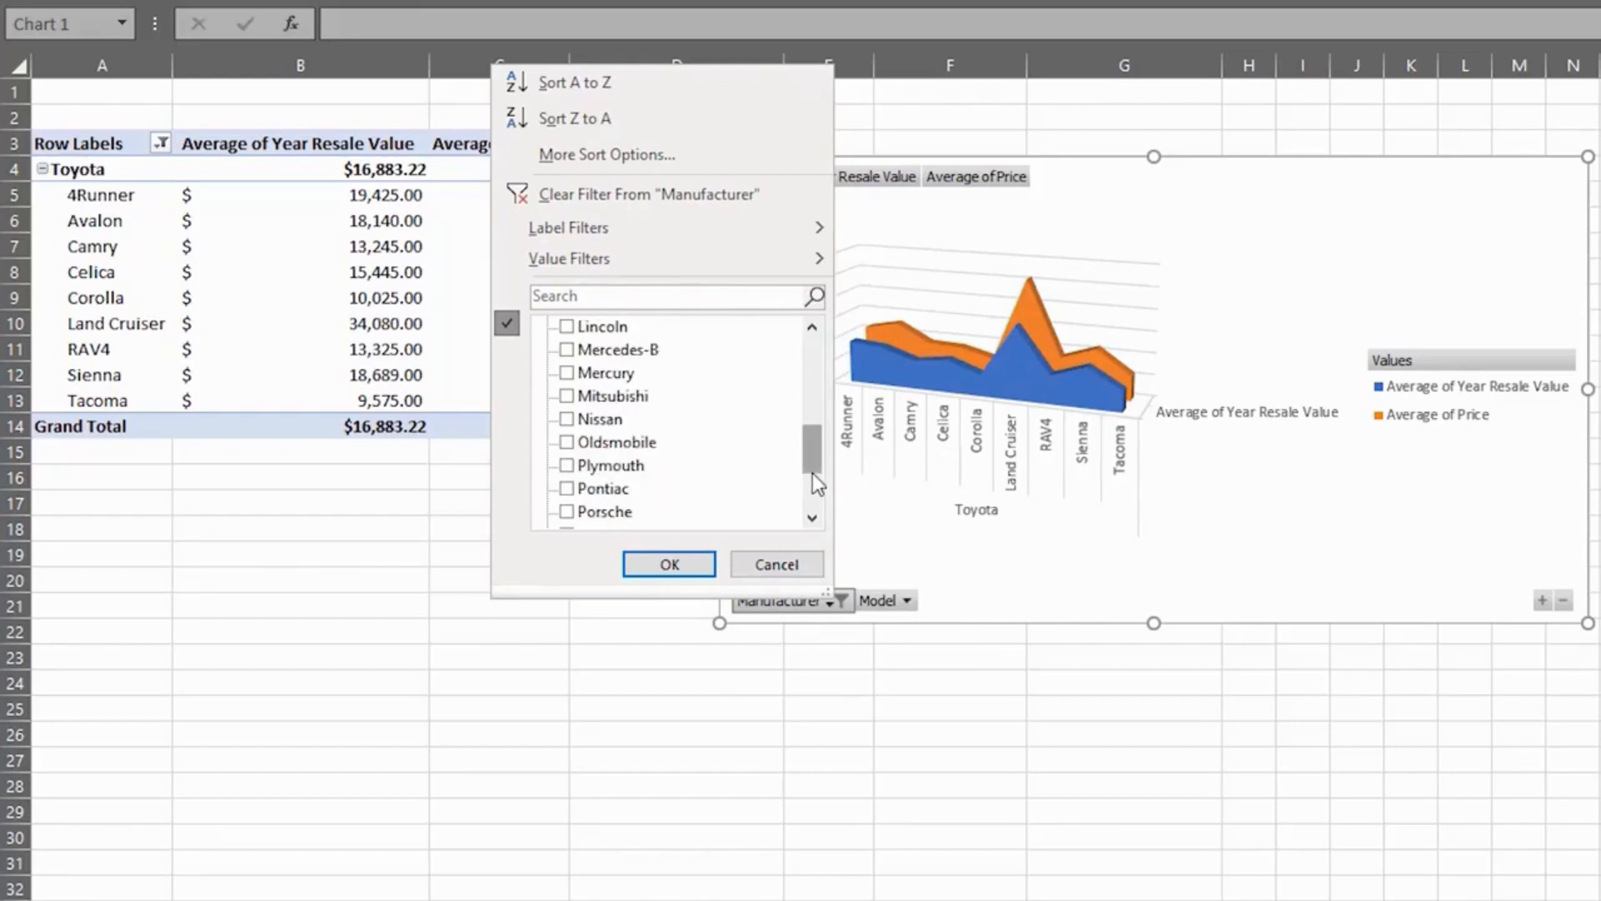
click(813, 484)
click(584, 465)
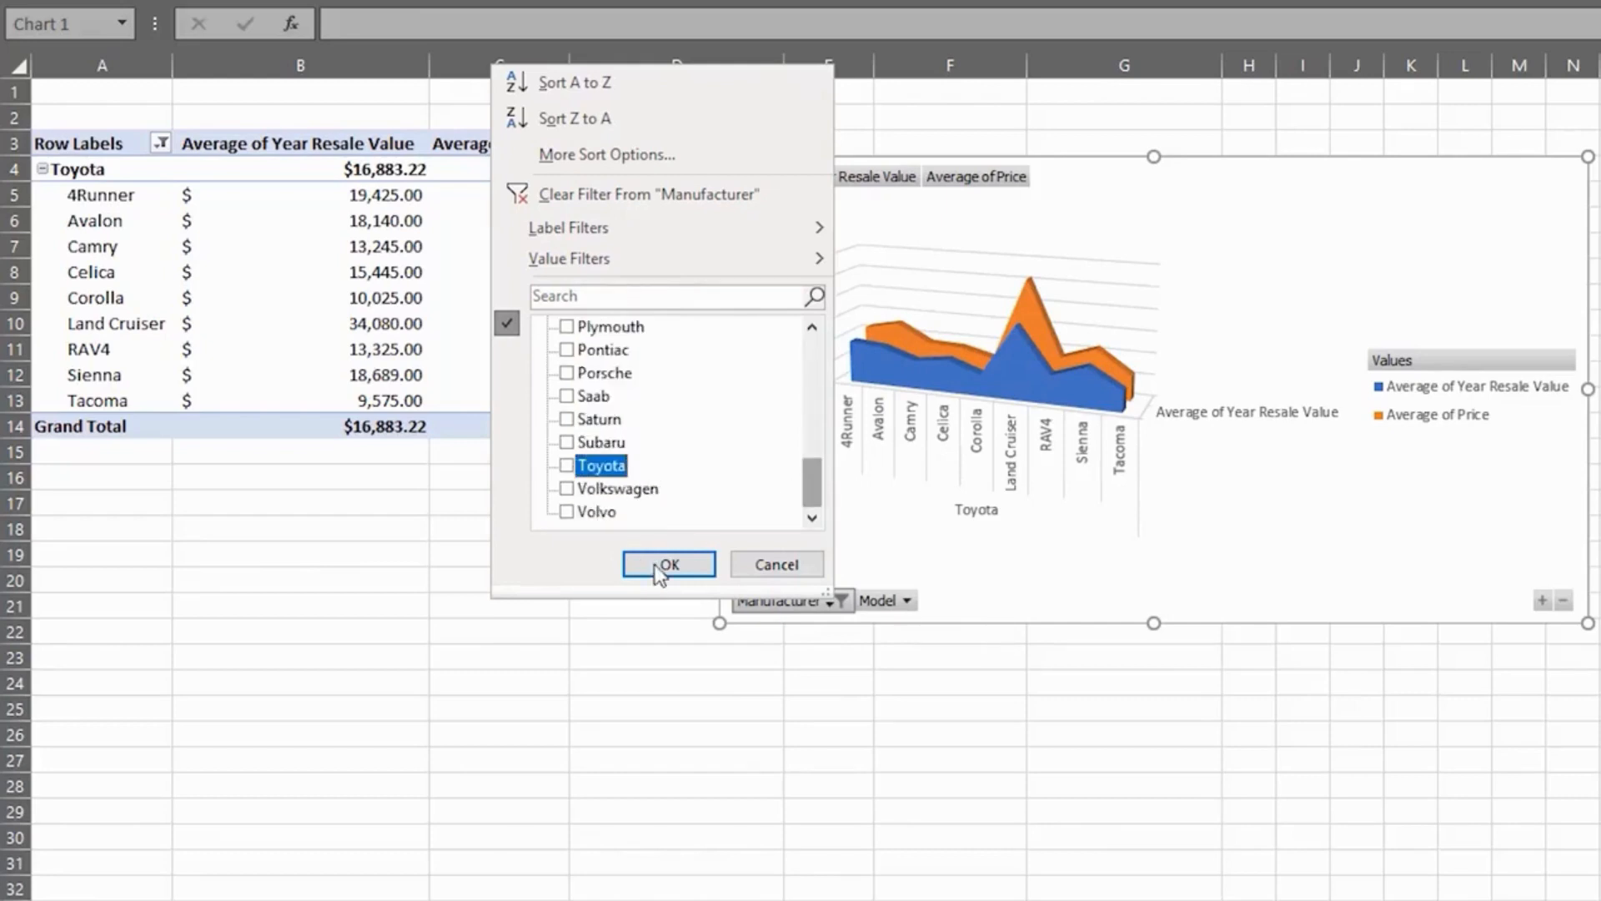
click(663, 565)
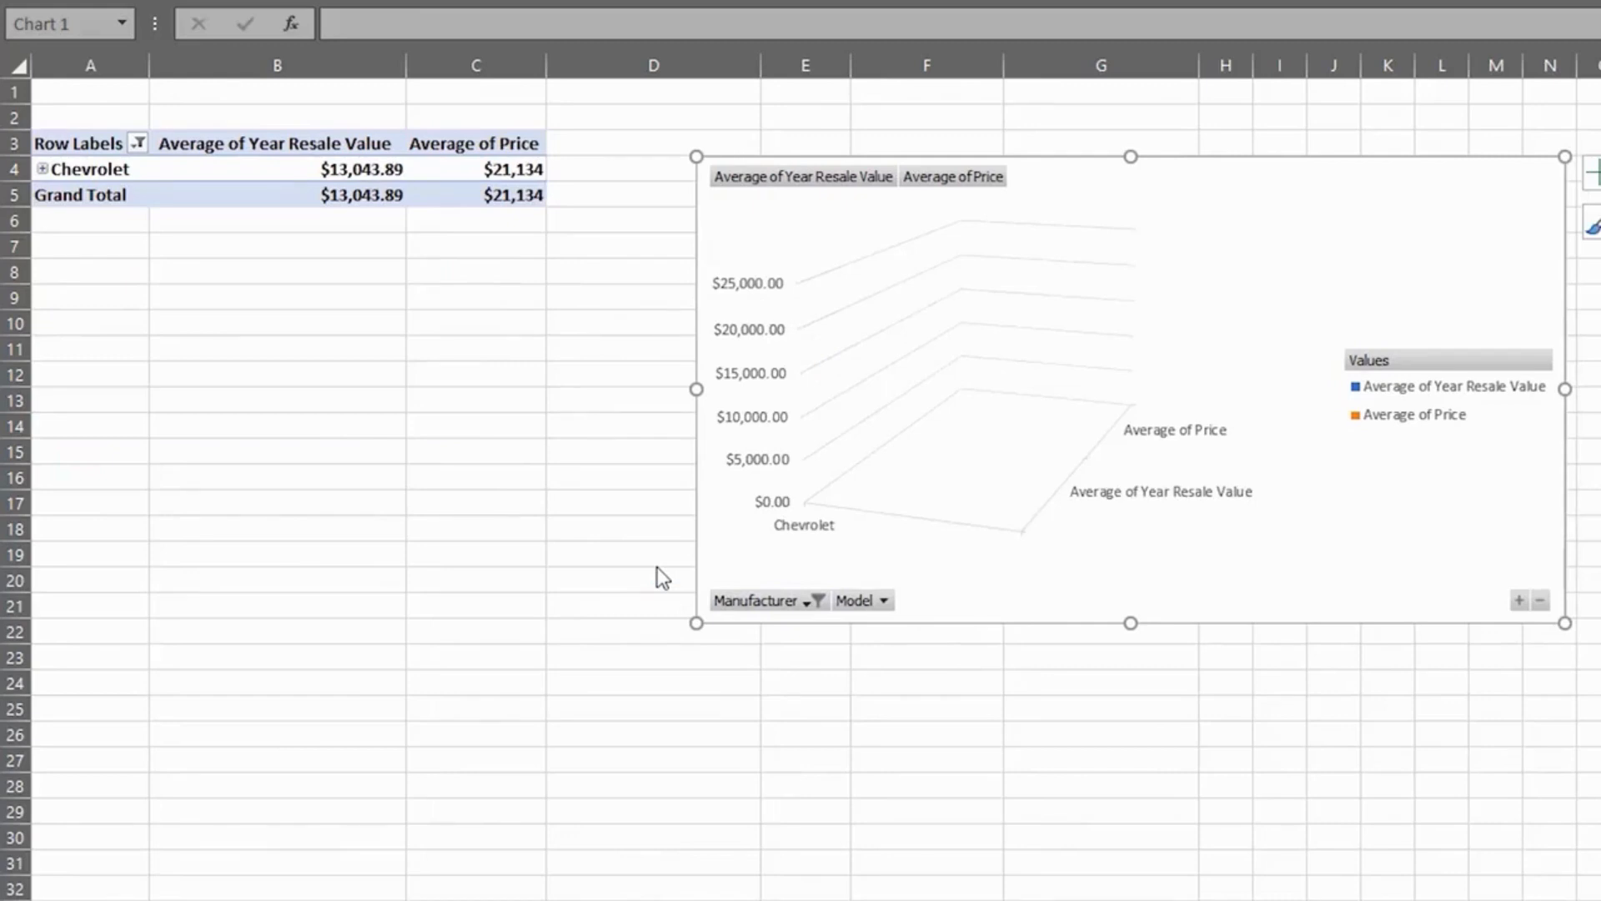
click(43, 169)
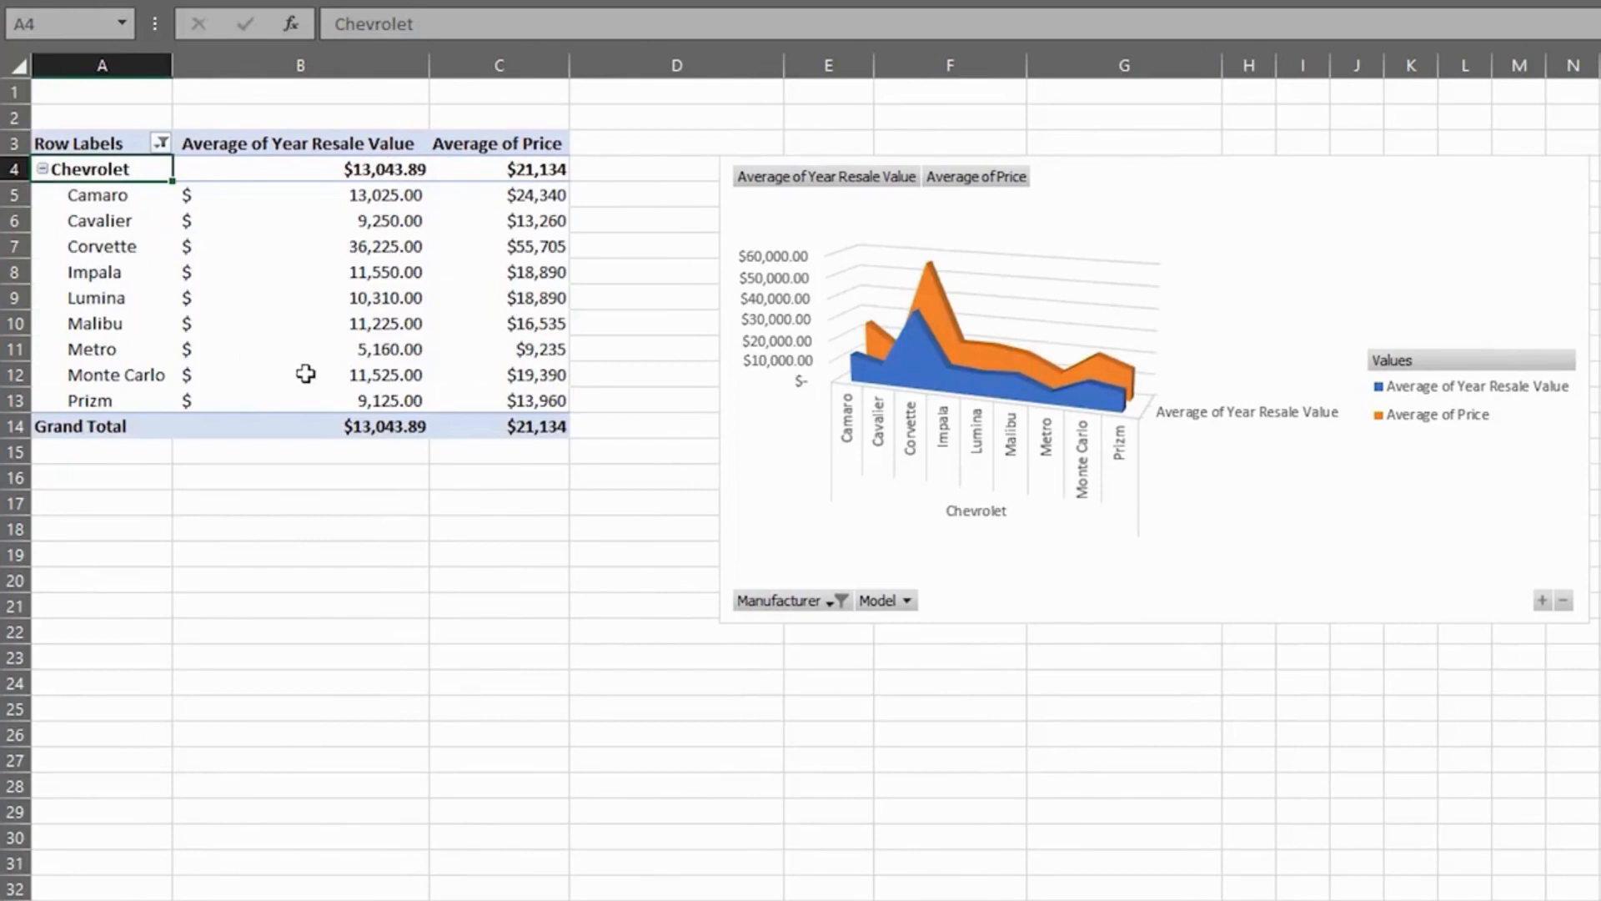
- Exclude the Camaro and Cavalier models using the chart's Model filter
mouse_move(305, 373)
click(907, 598)
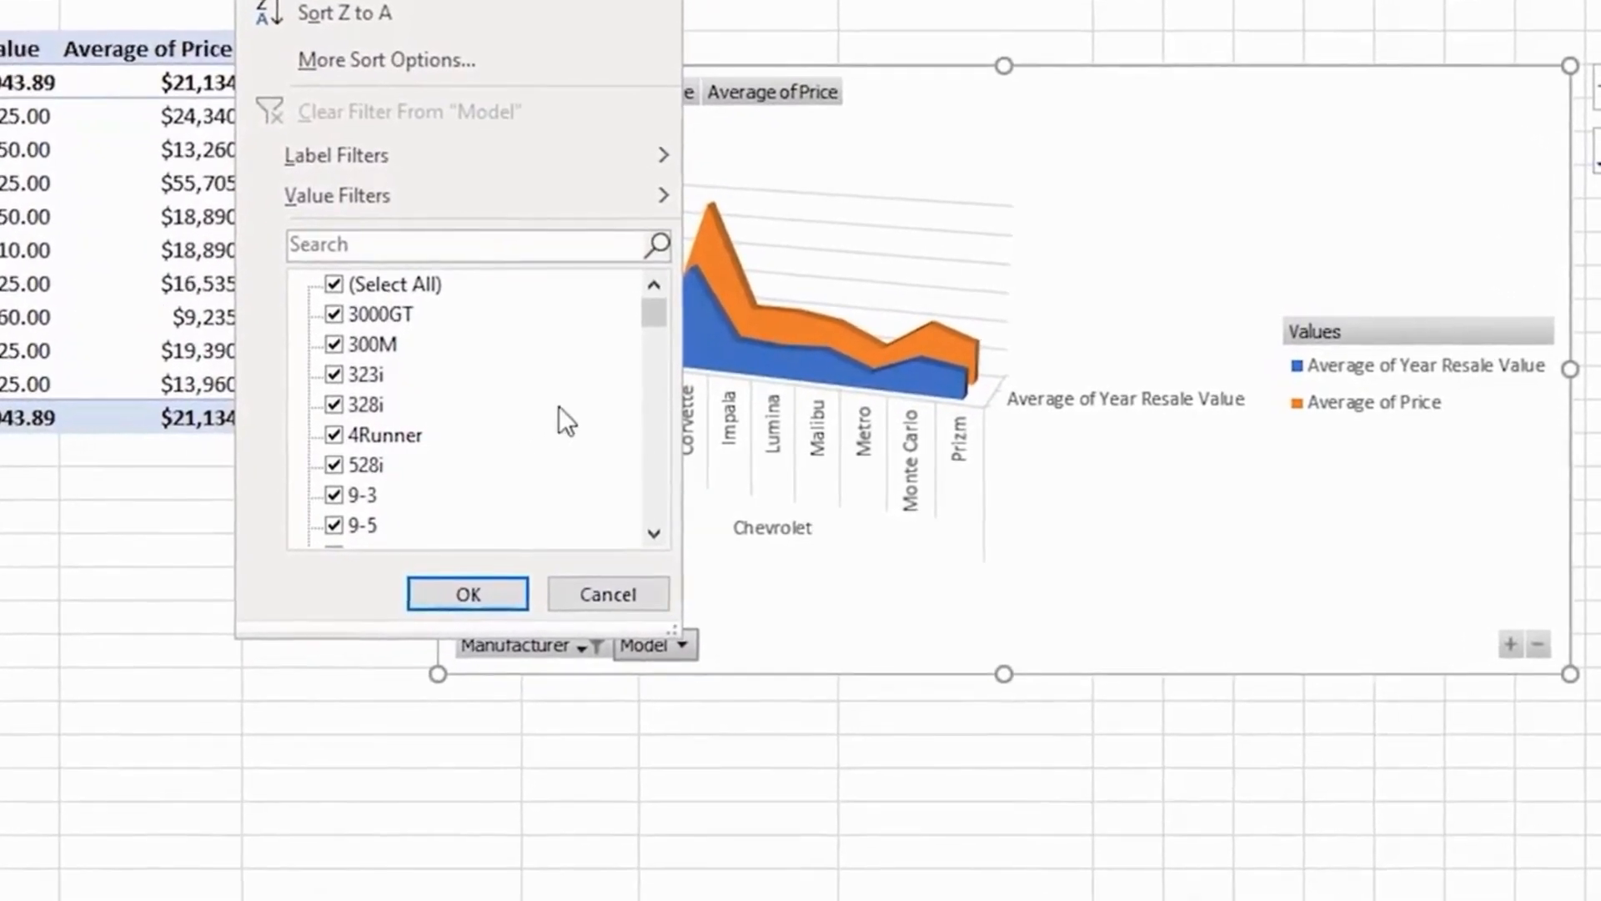
click(653, 467)
click(653, 467)
click(332, 344)
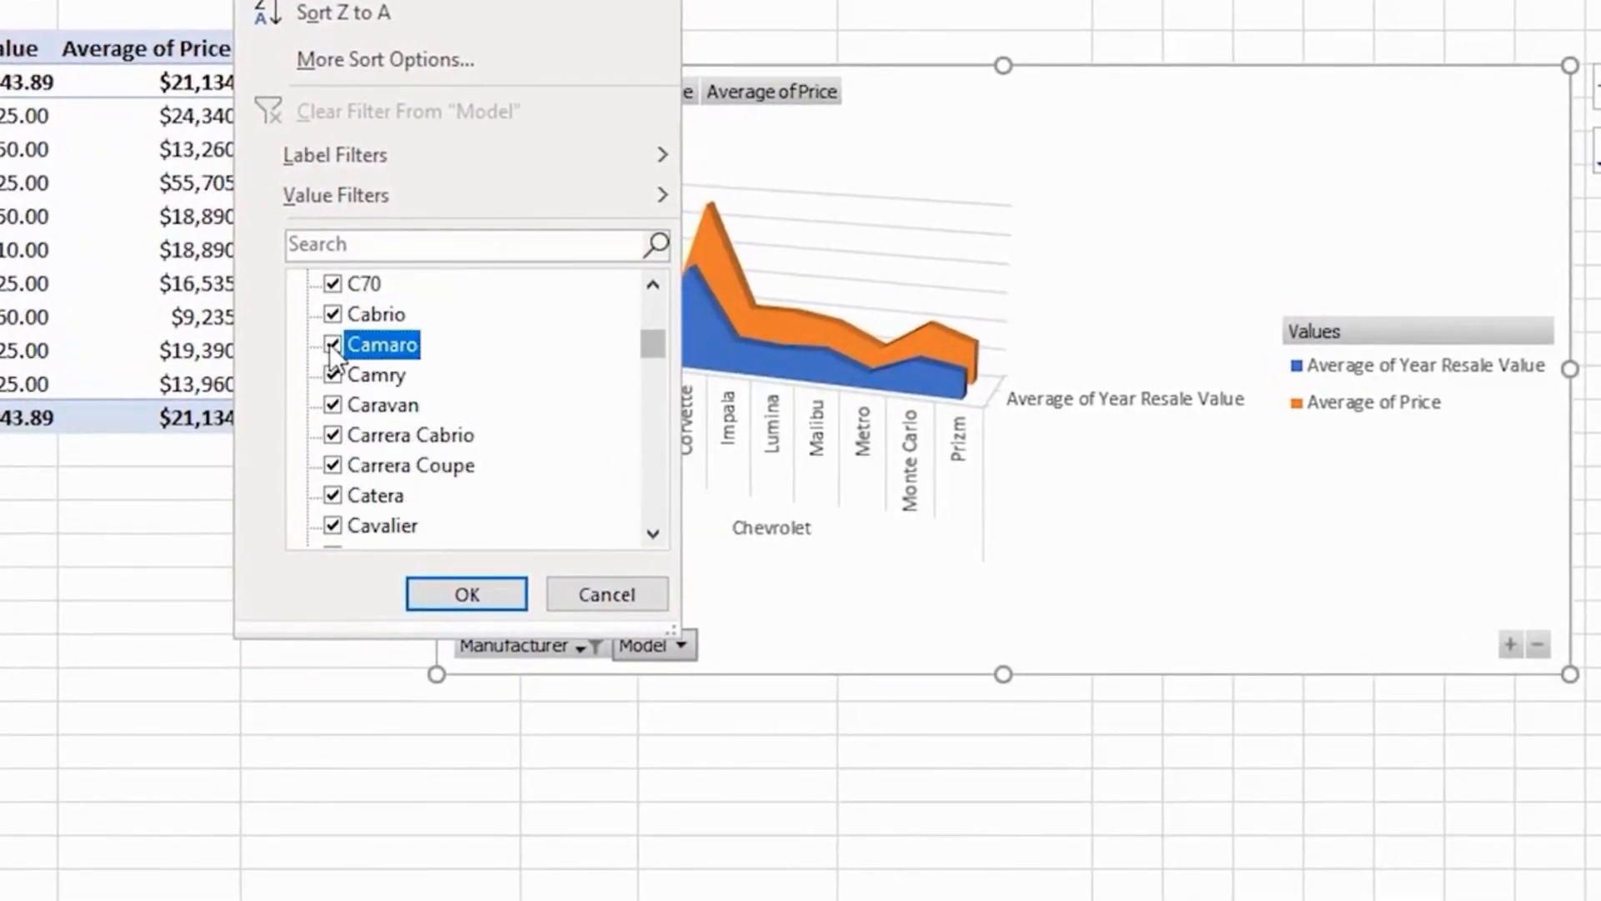
click(332, 526)
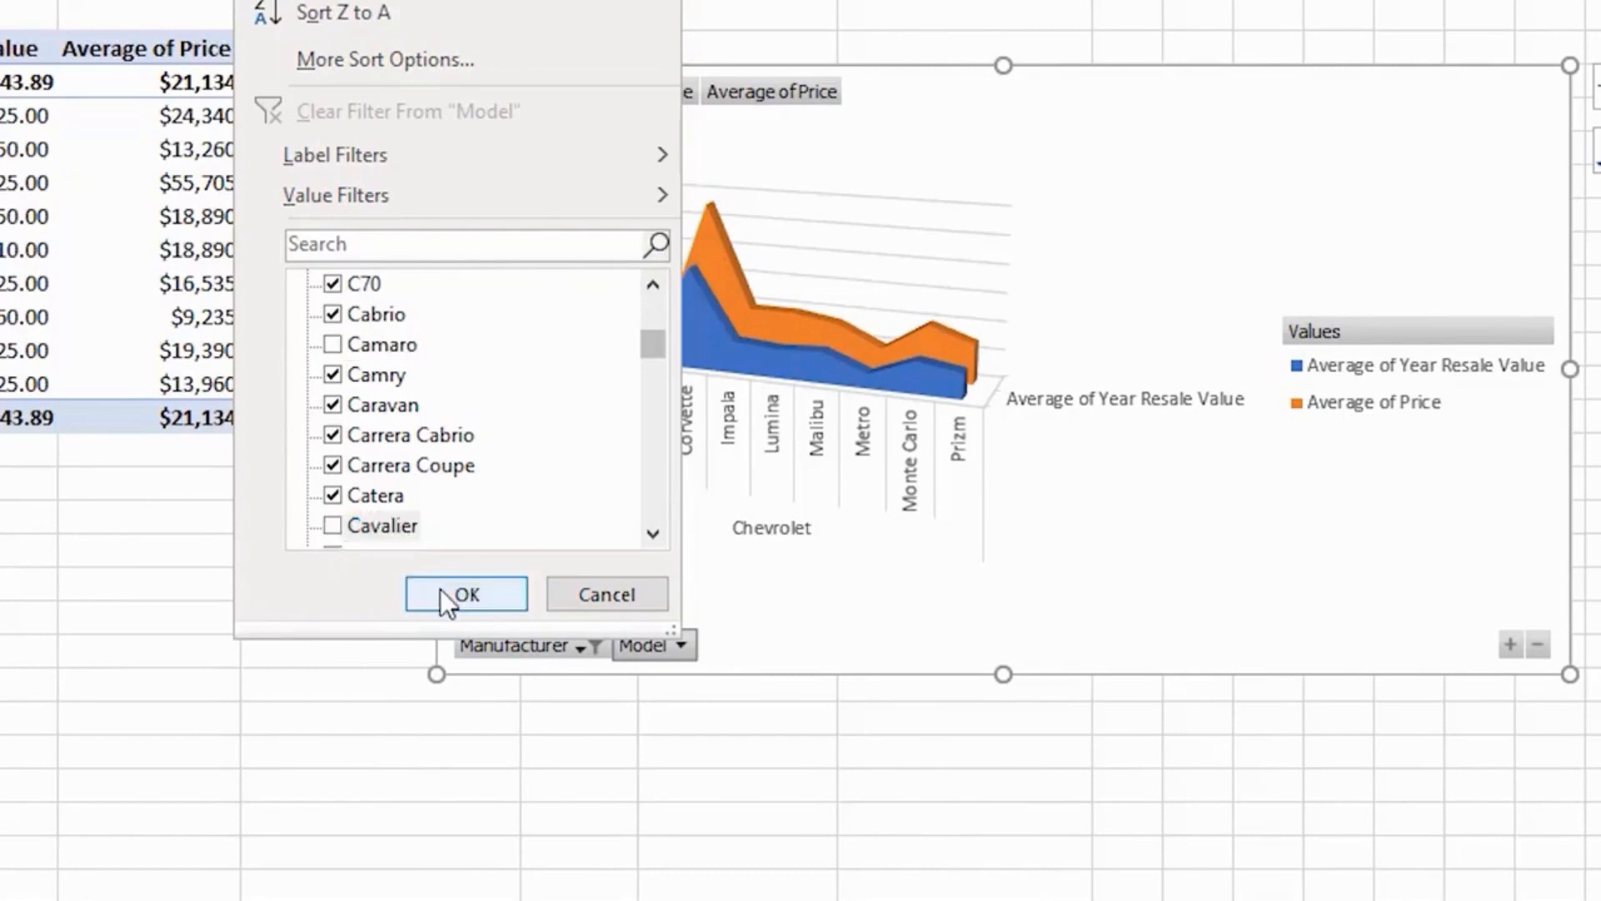
click(440, 589)
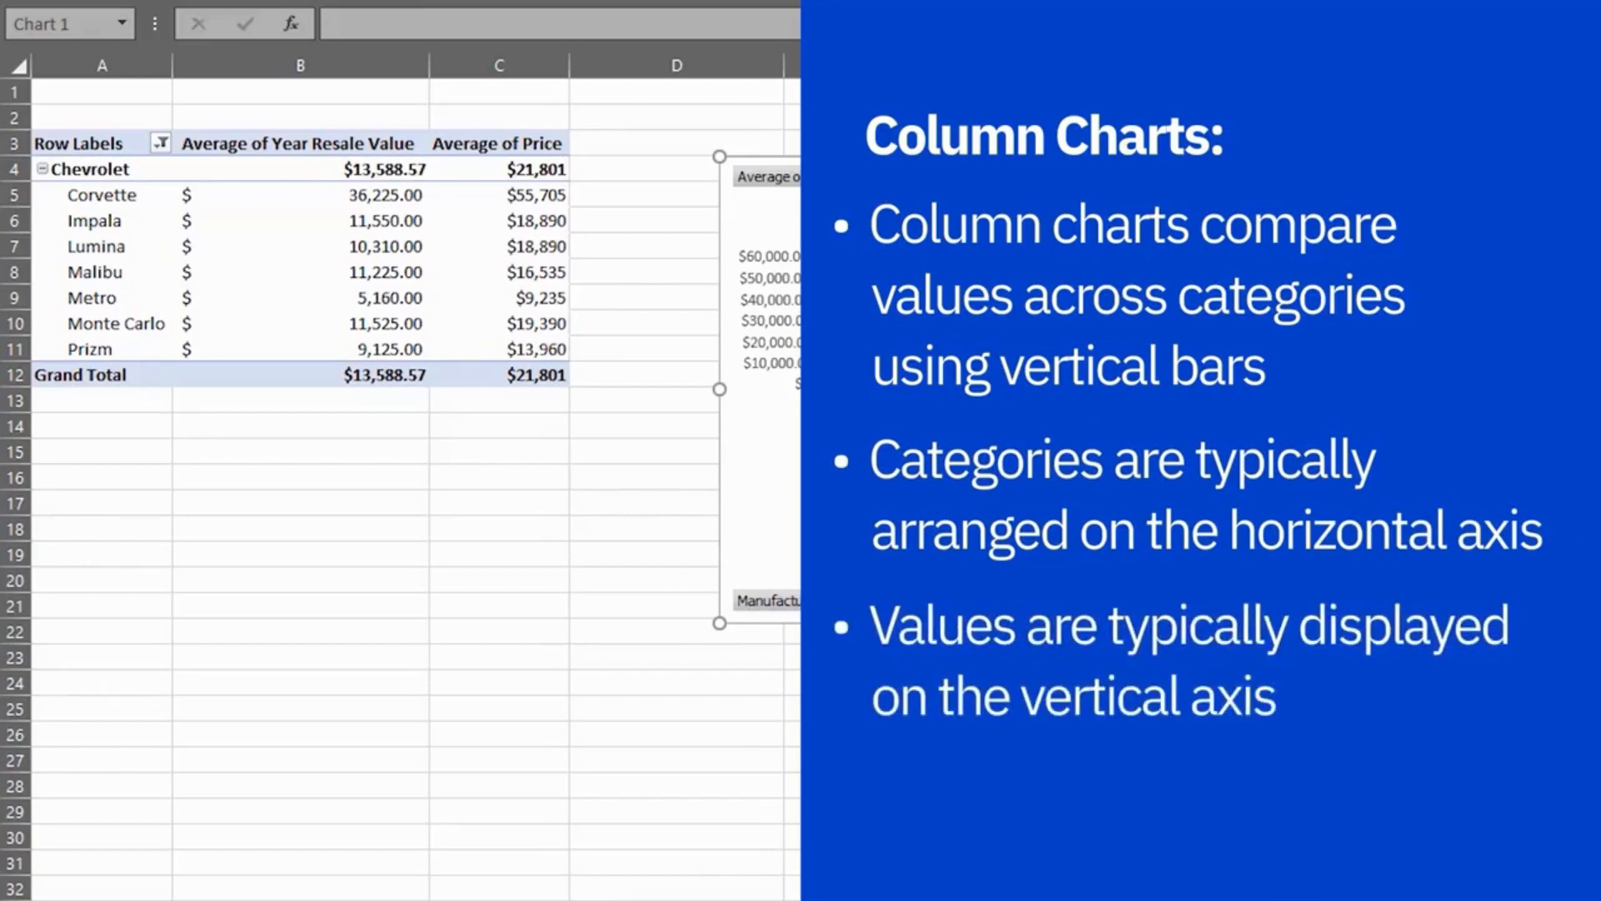
- Create another copy of the original Pivot1 sheet, placed before the Pivot1 (2) sheet
click(377, 887)
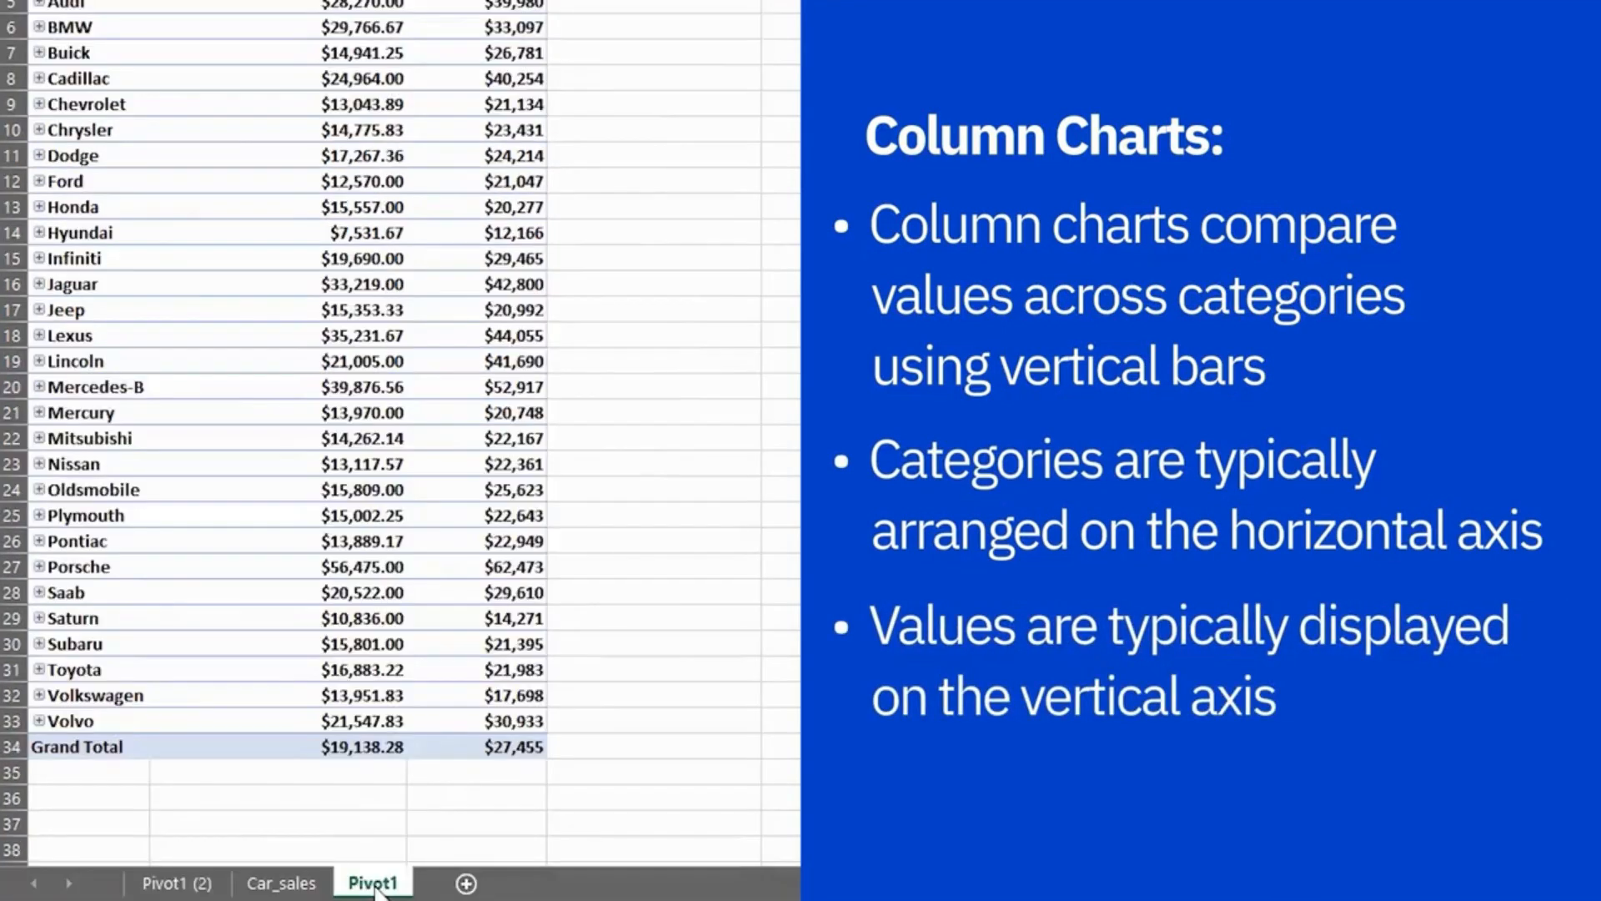
right_click(377, 889)
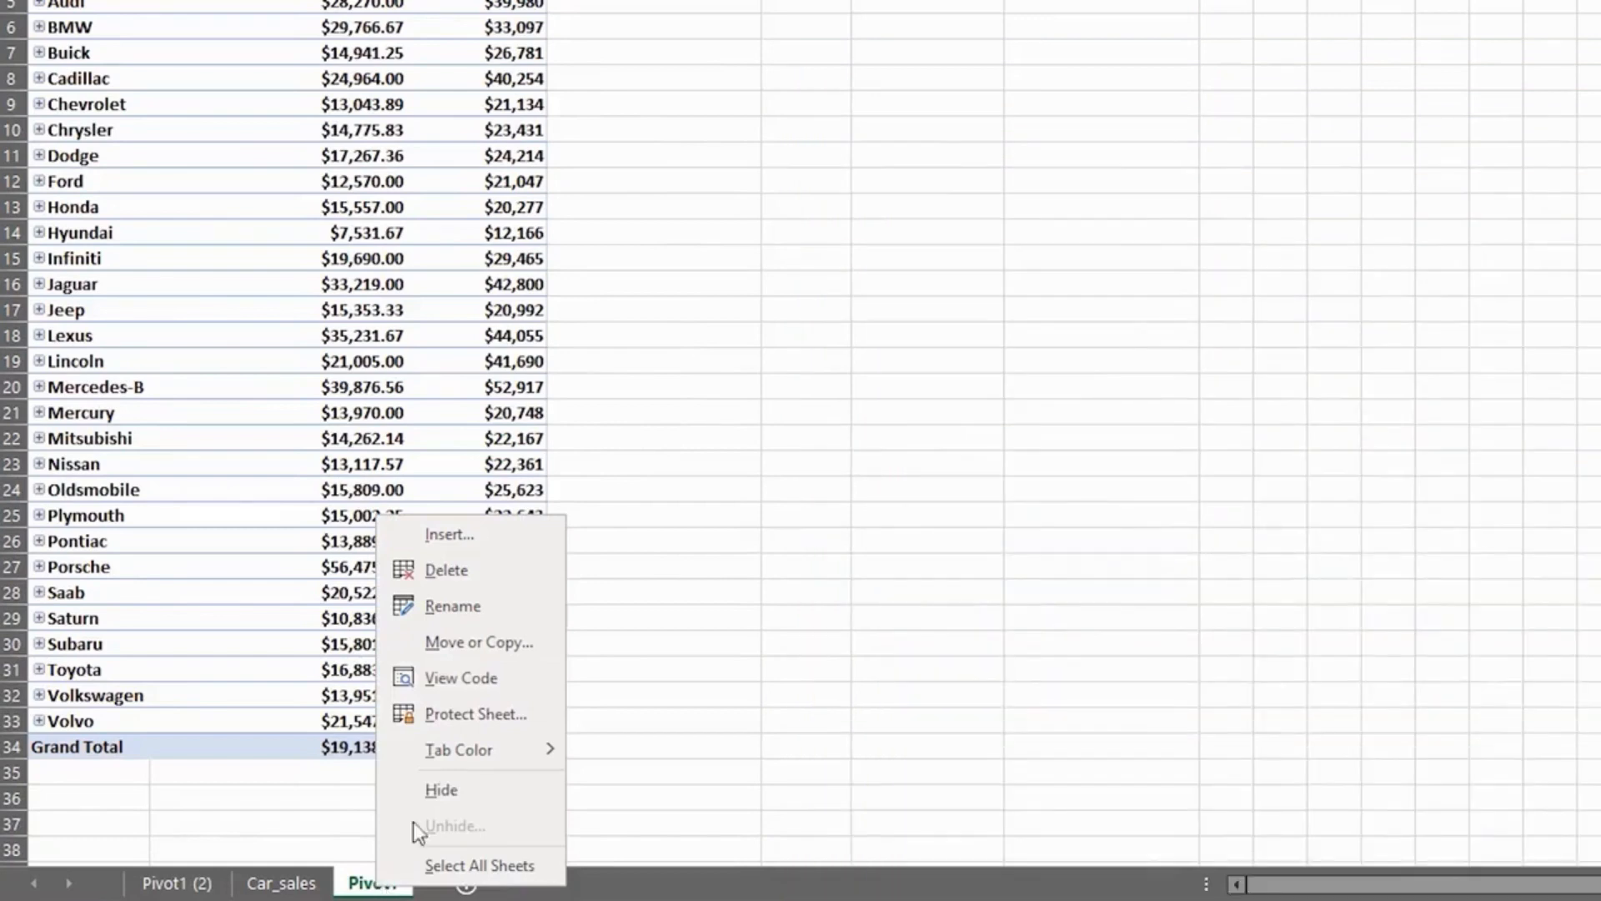
click(452, 649)
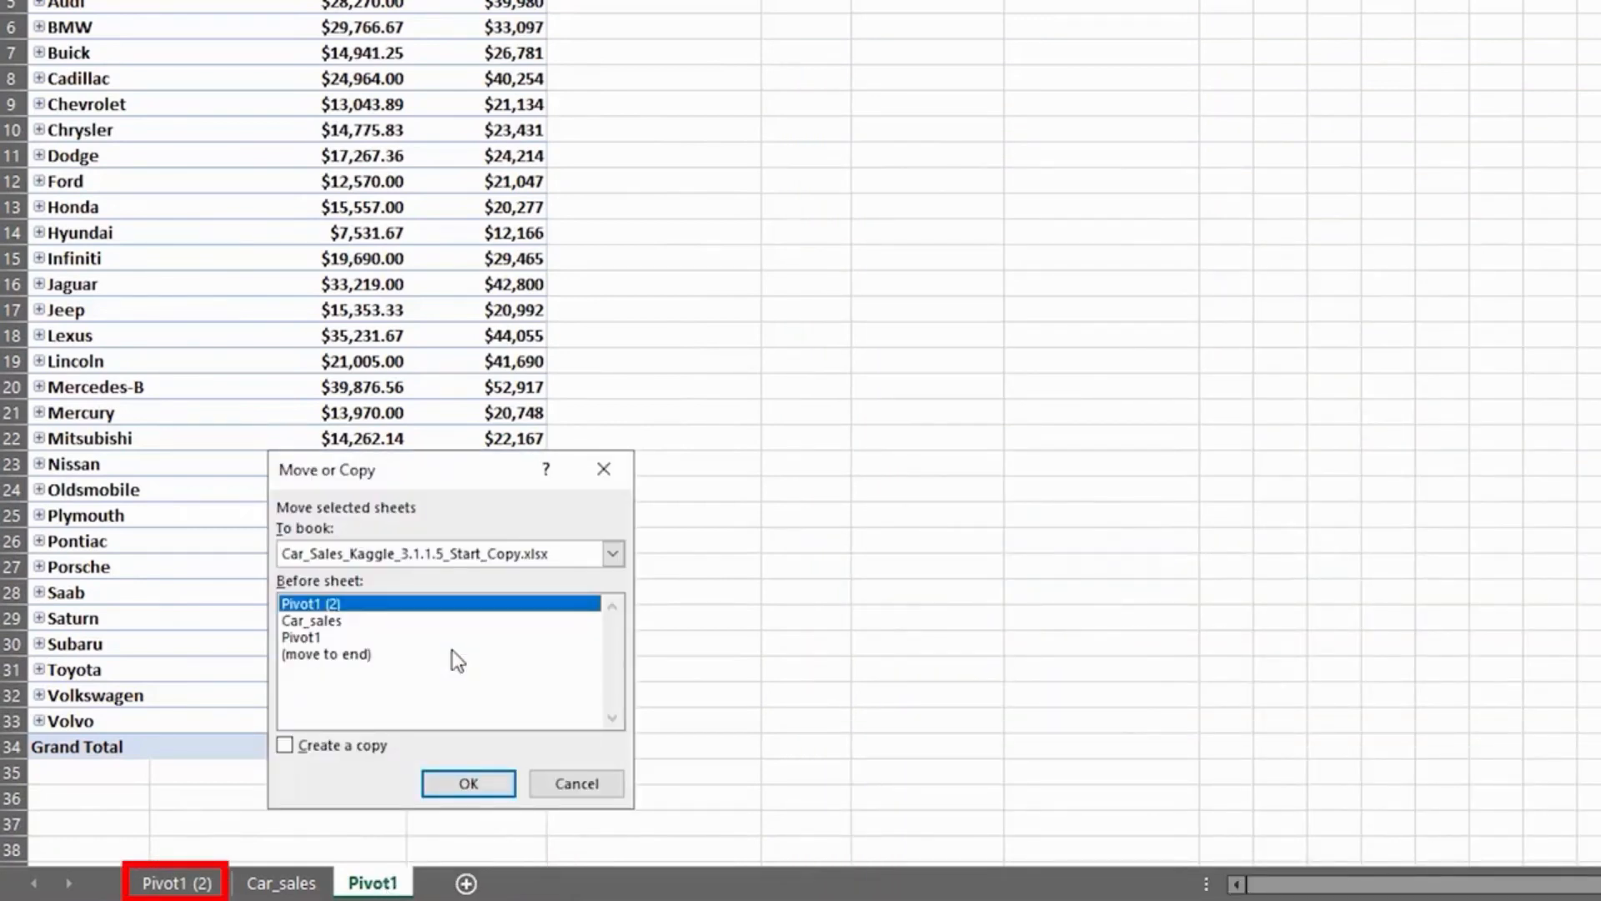
click(285, 745)
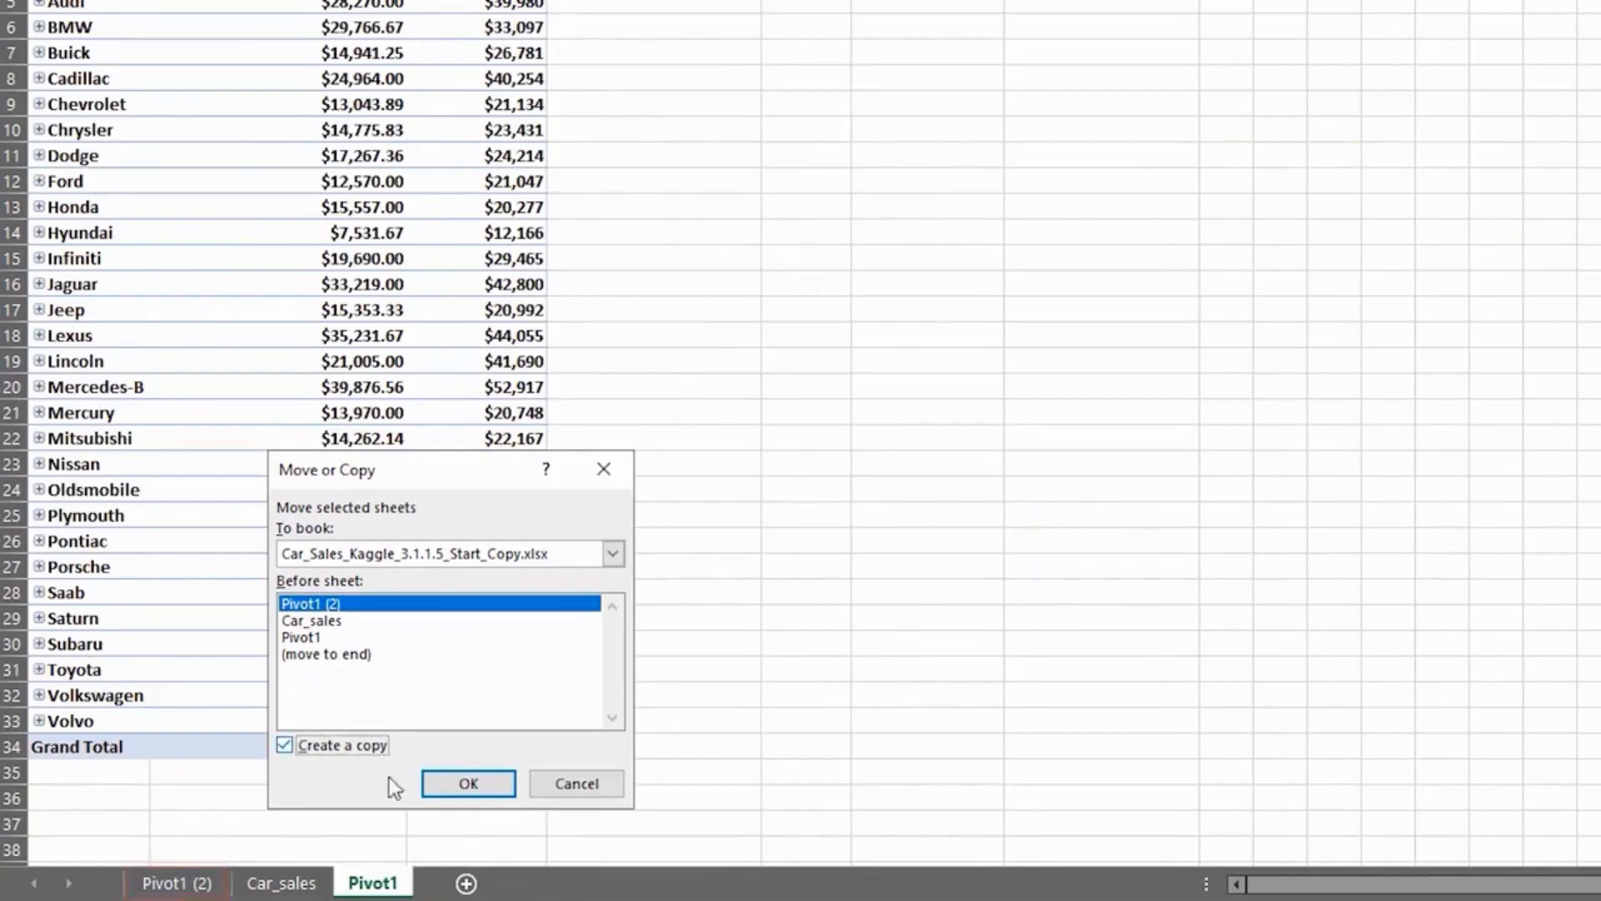
click(438, 783)
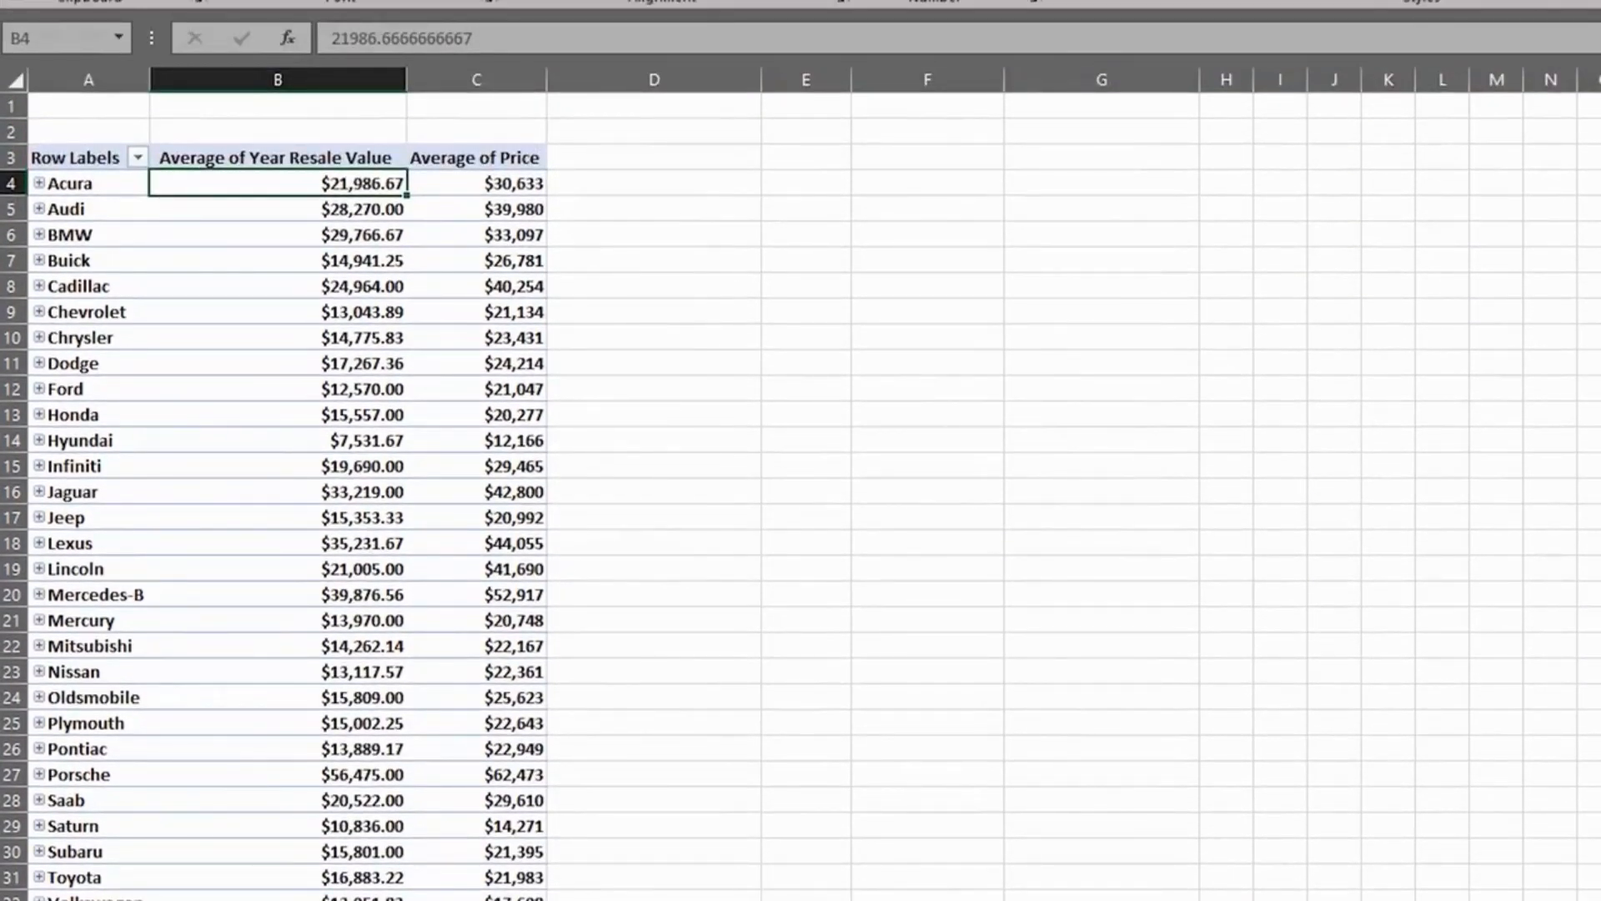
- Filter the new copy's pivot table to show only the manufacturers BMW, Cadillac and Hyundai
click(139, 157)
click(72, 491)
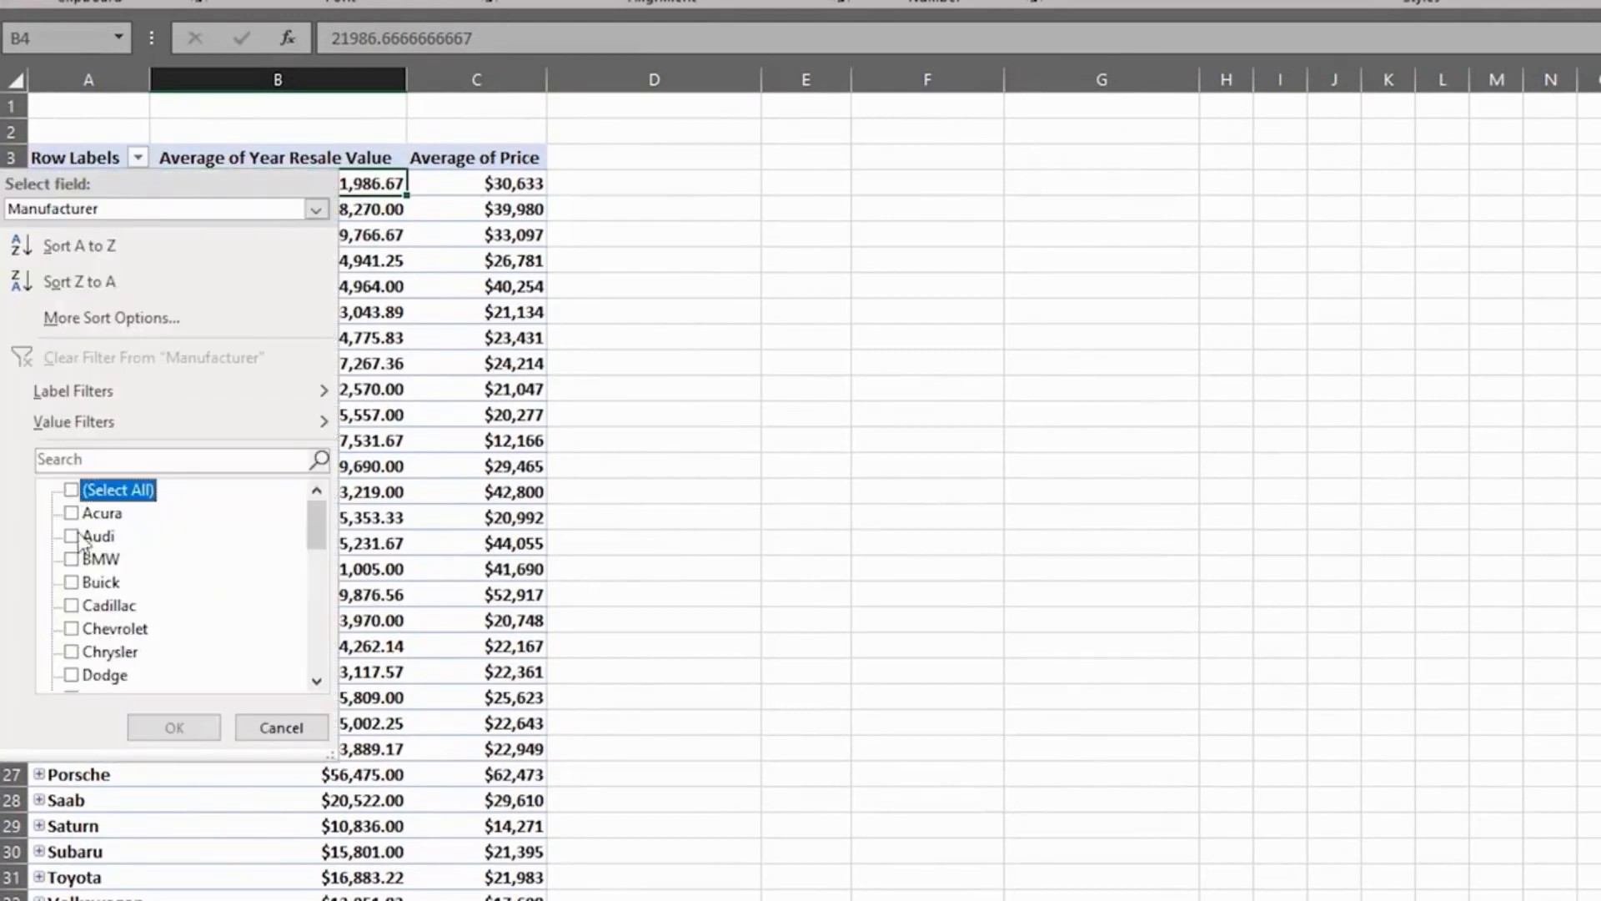
click(72, 559)
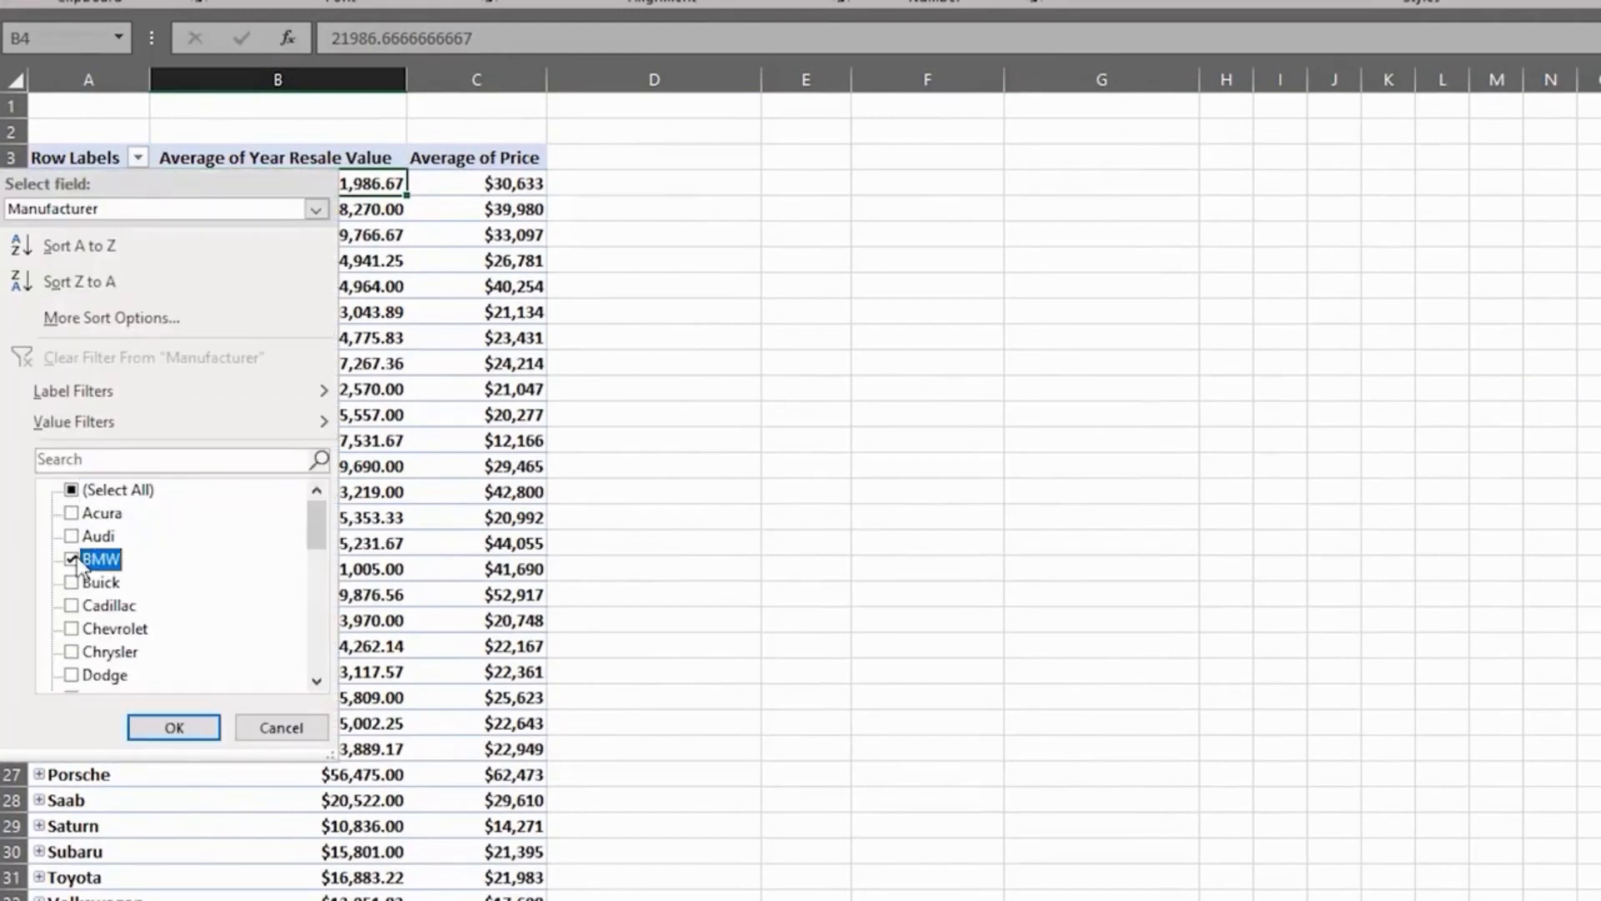
click(71, 606)
click(312, 637)
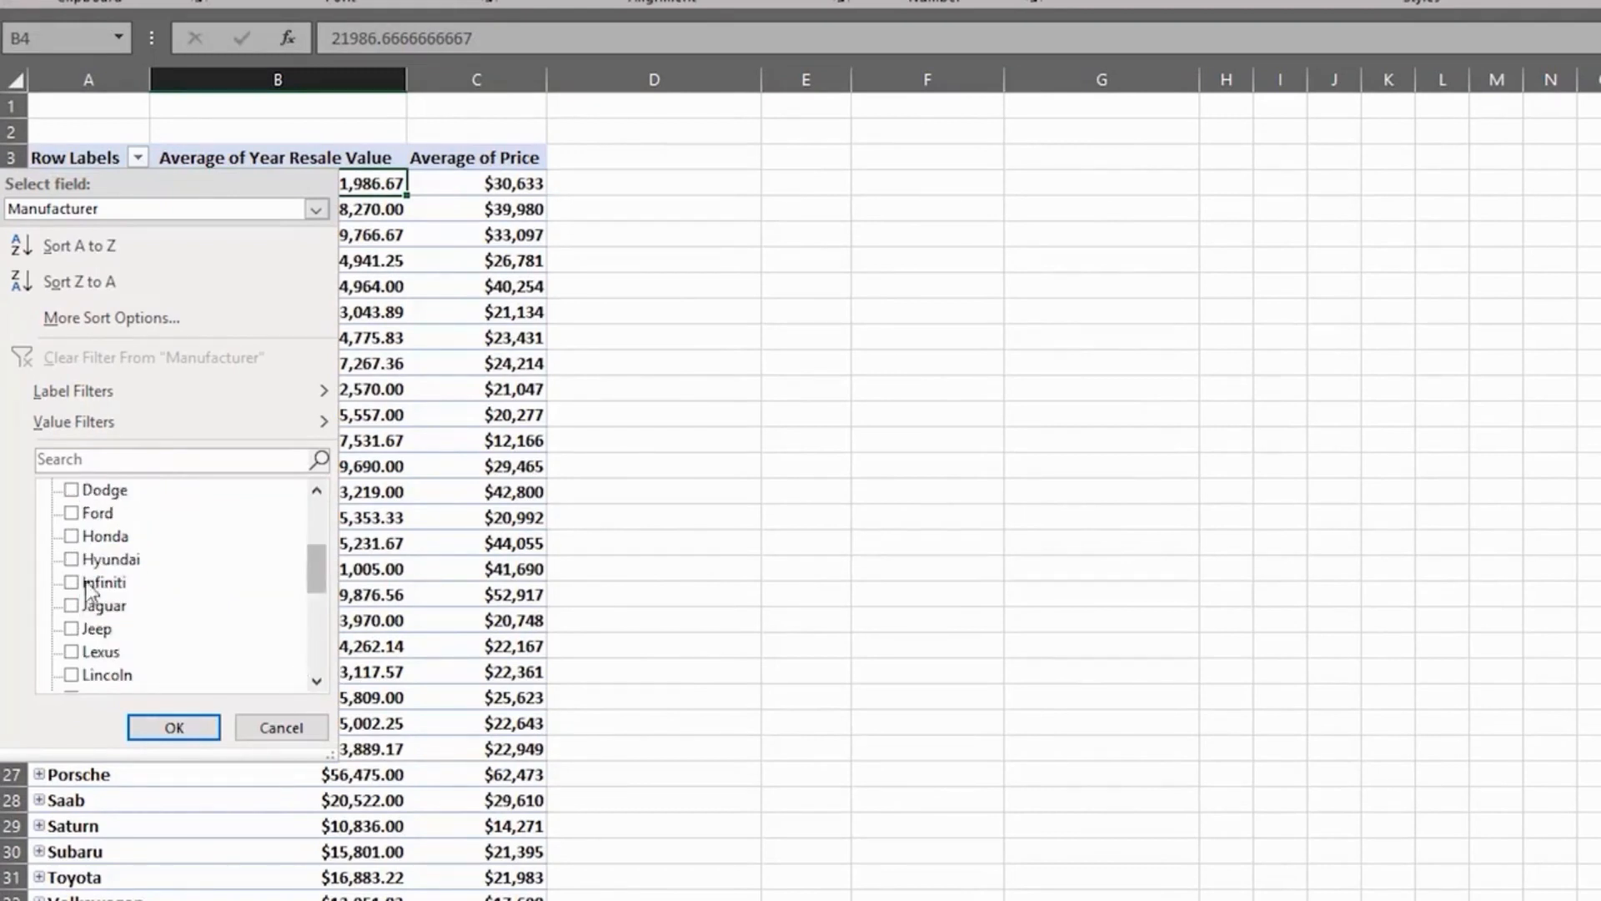
click(72, 559)
click(152, 727)
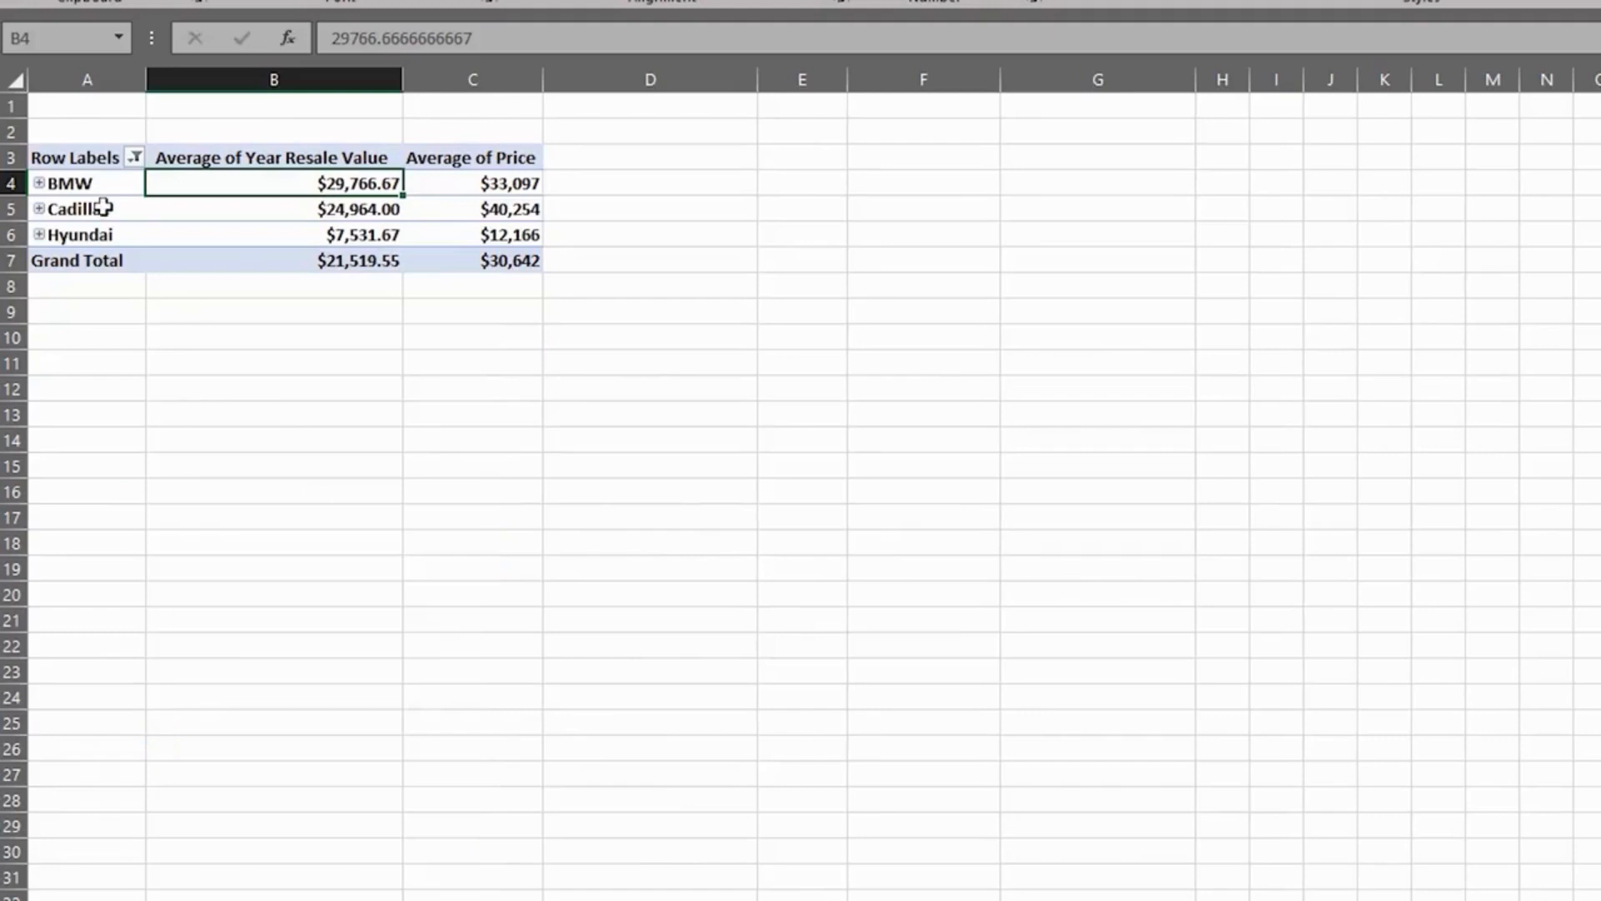
- Insert a 3-D Clustered Column PivotChart from the pivot table of BMW, Cadillac and Hyundai
click(94, 185)
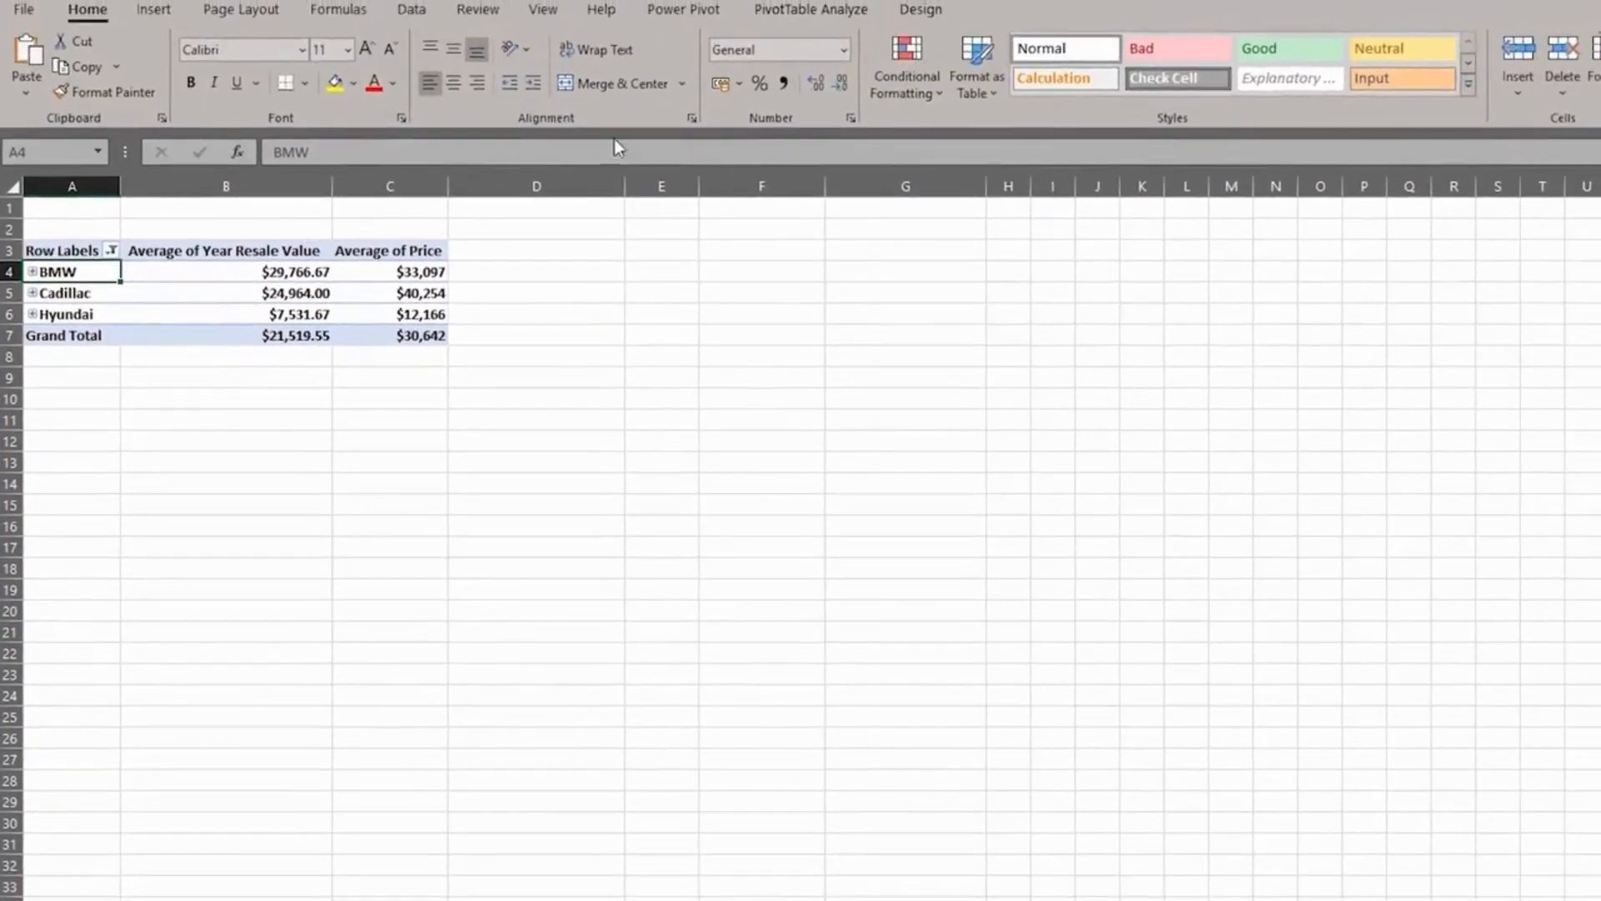
click(808, 11)
click(1331, 67)
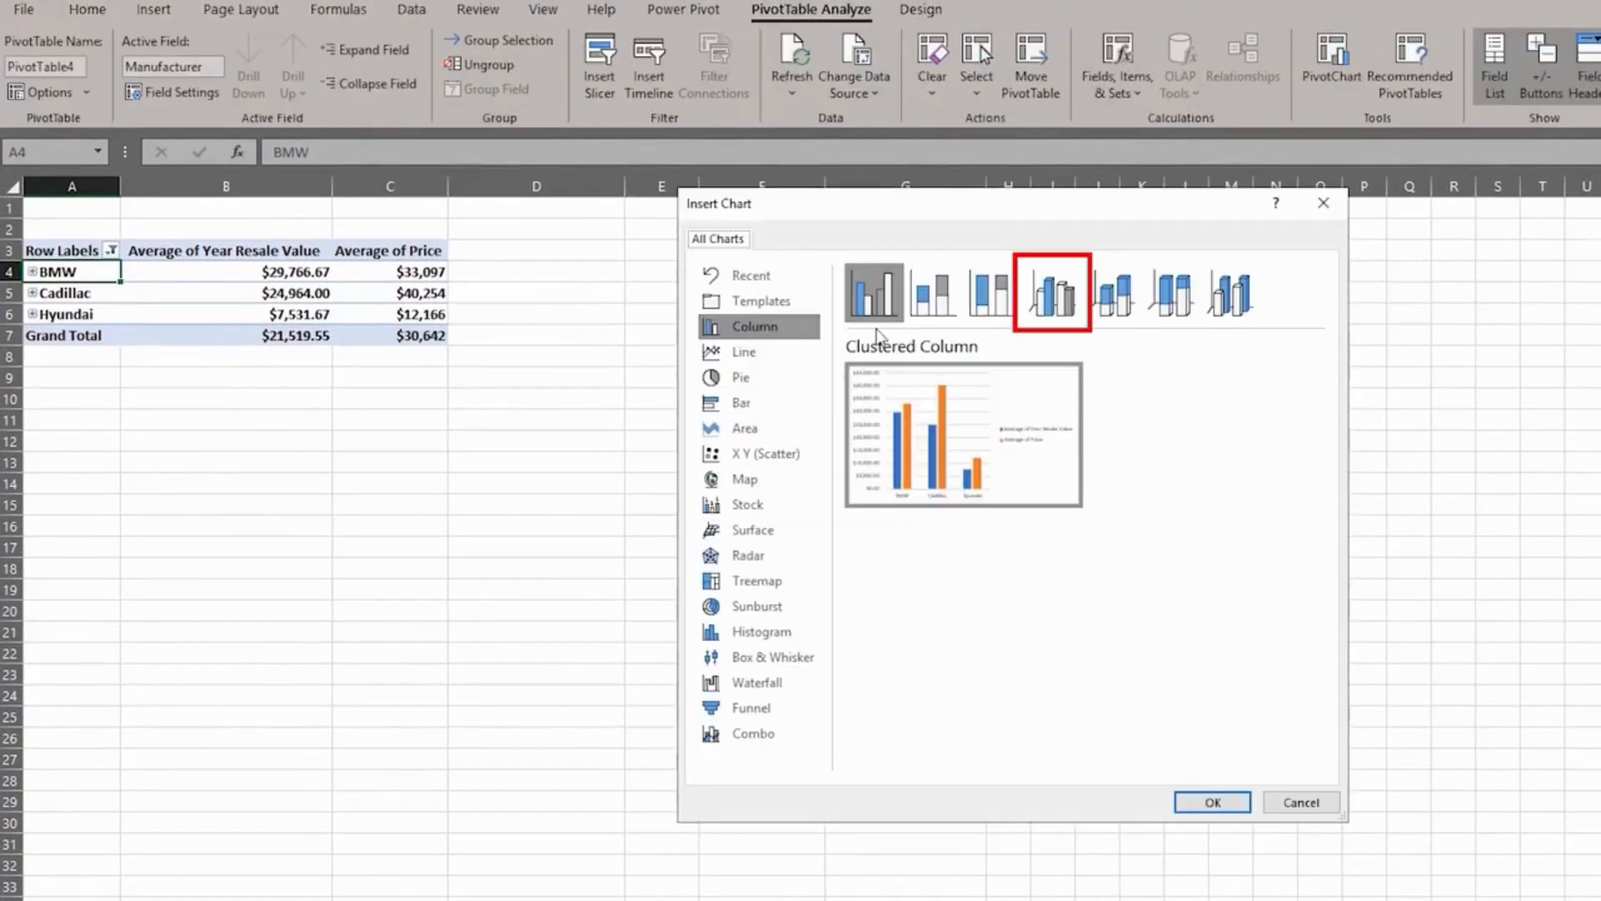
click(1064, 302)
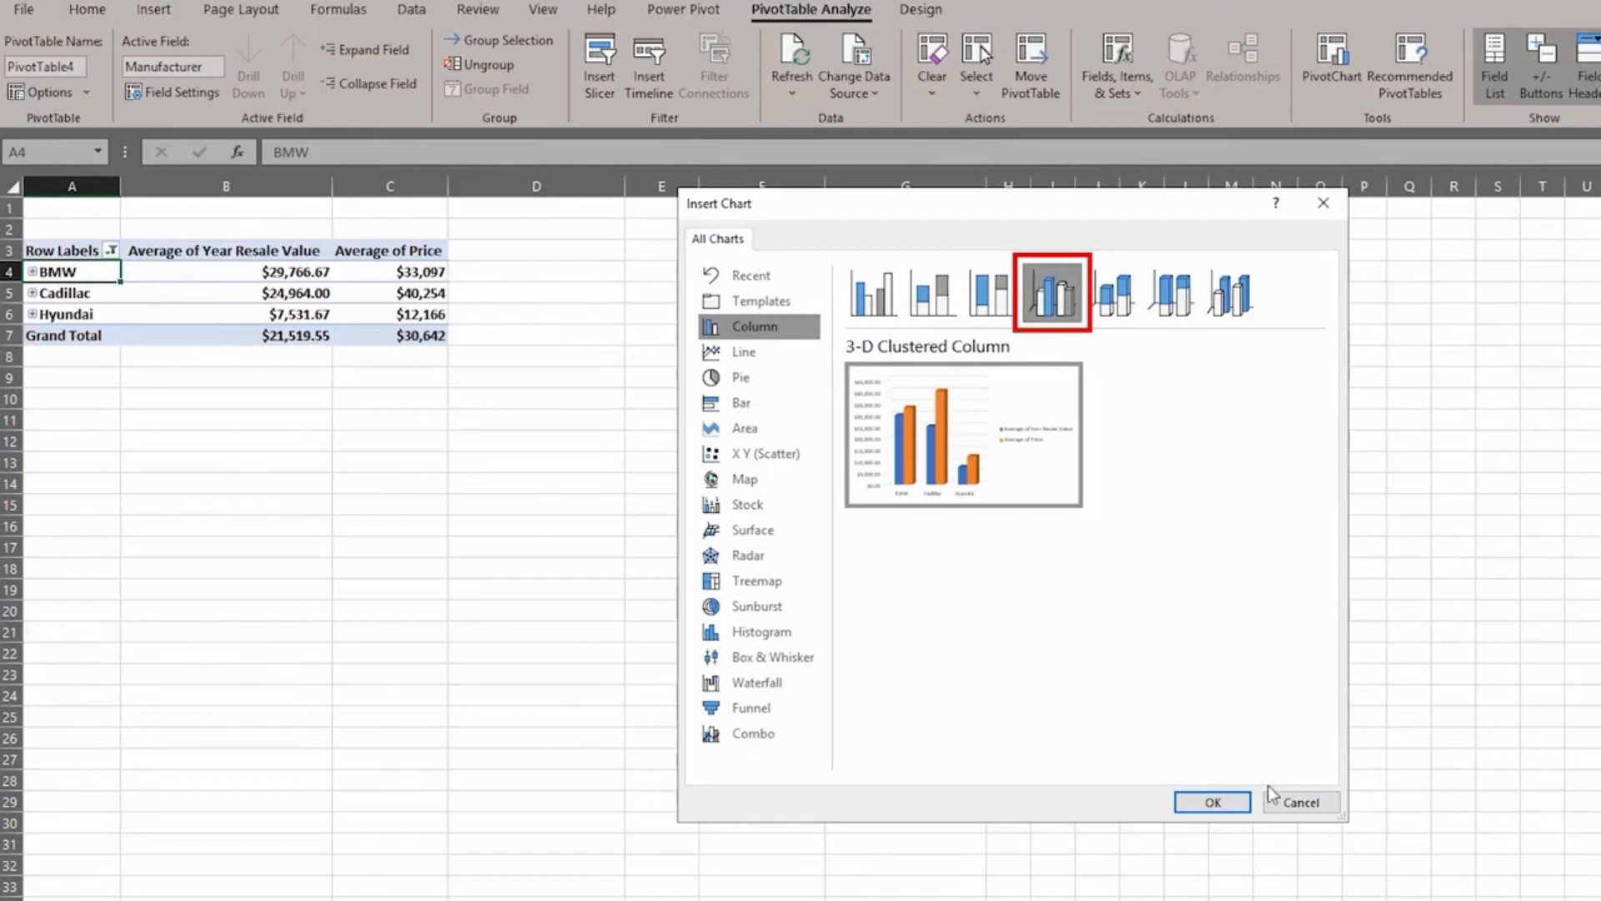
click(1212, 801)
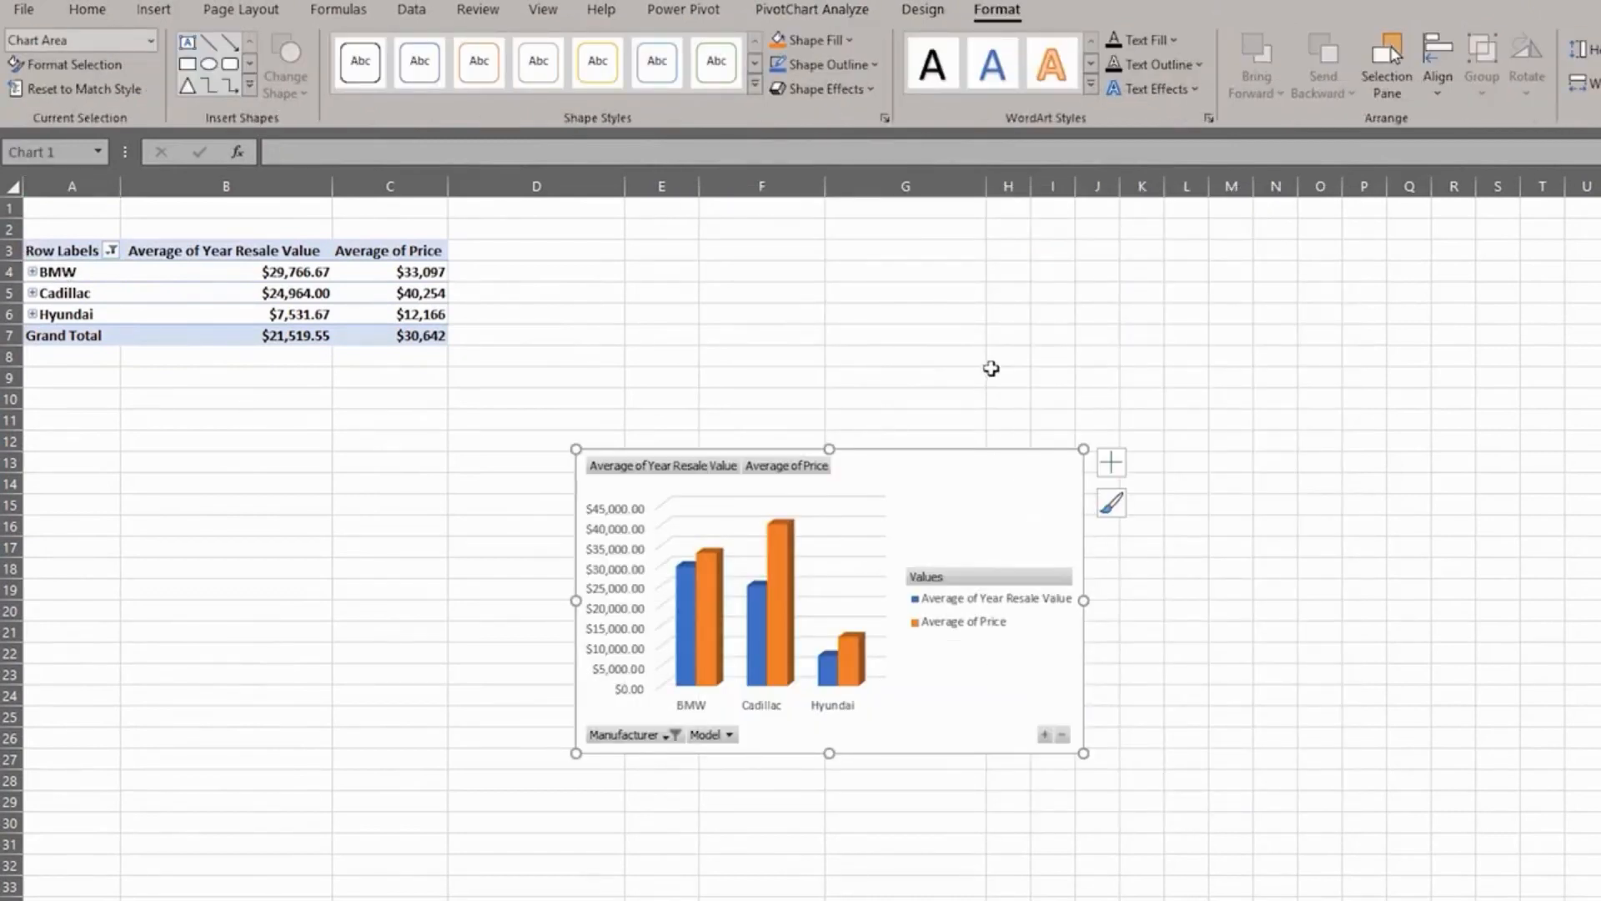
- Move the column chart up beside the pivot table, enlarge it, and inspect its columns
drag(968, 473, 989, 260)
drag(1101, 543, 1302, 686)
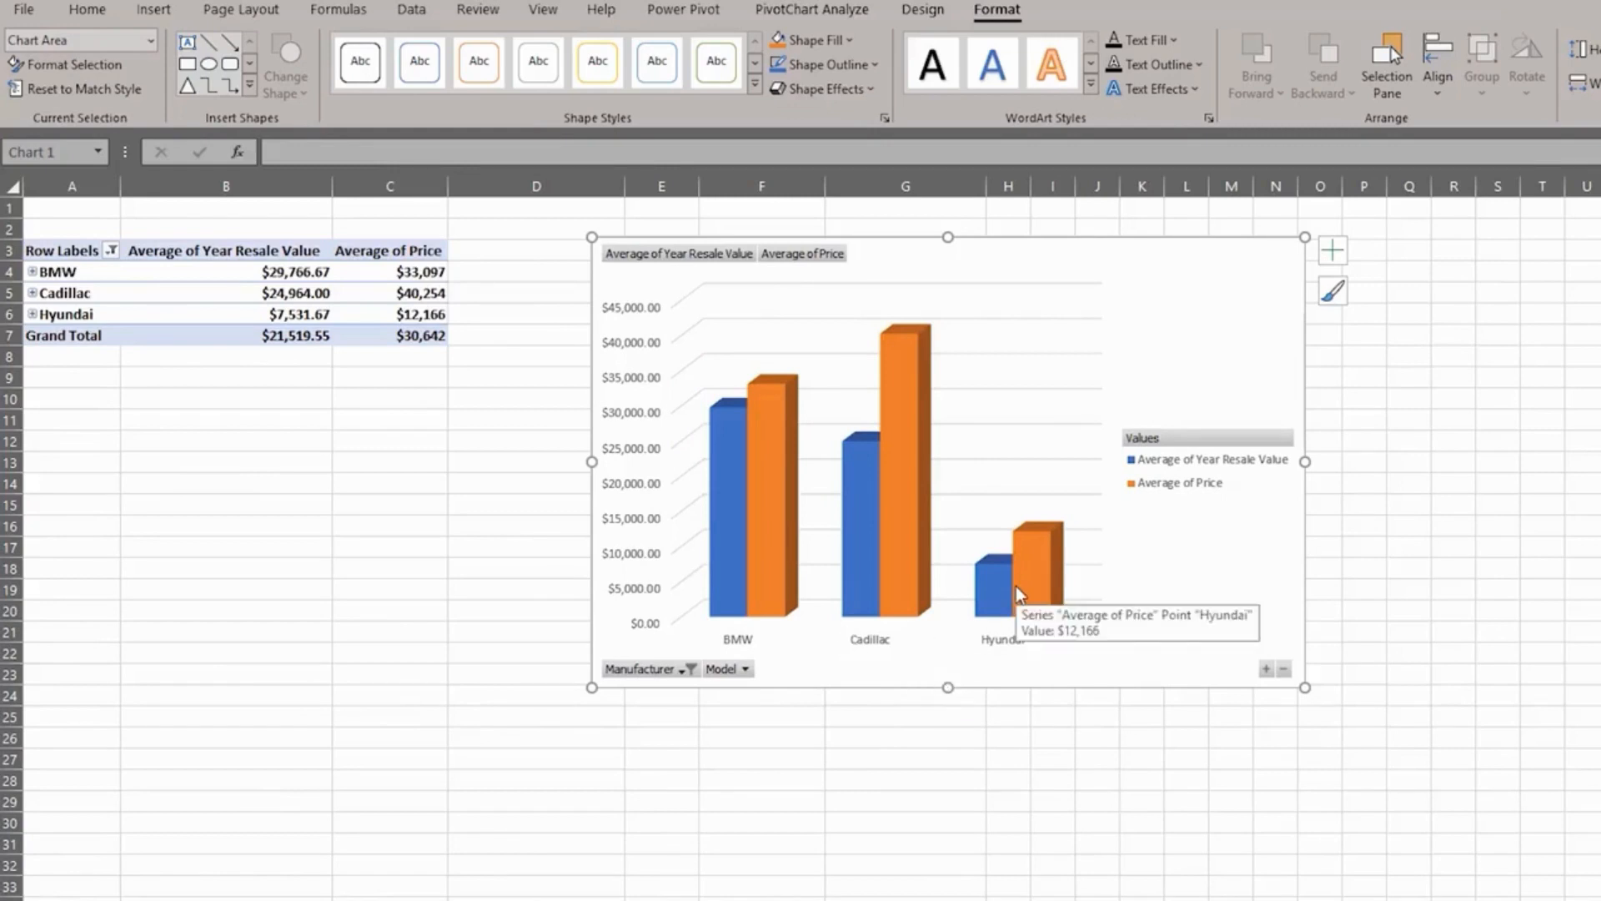
mouse_move(755, 530)
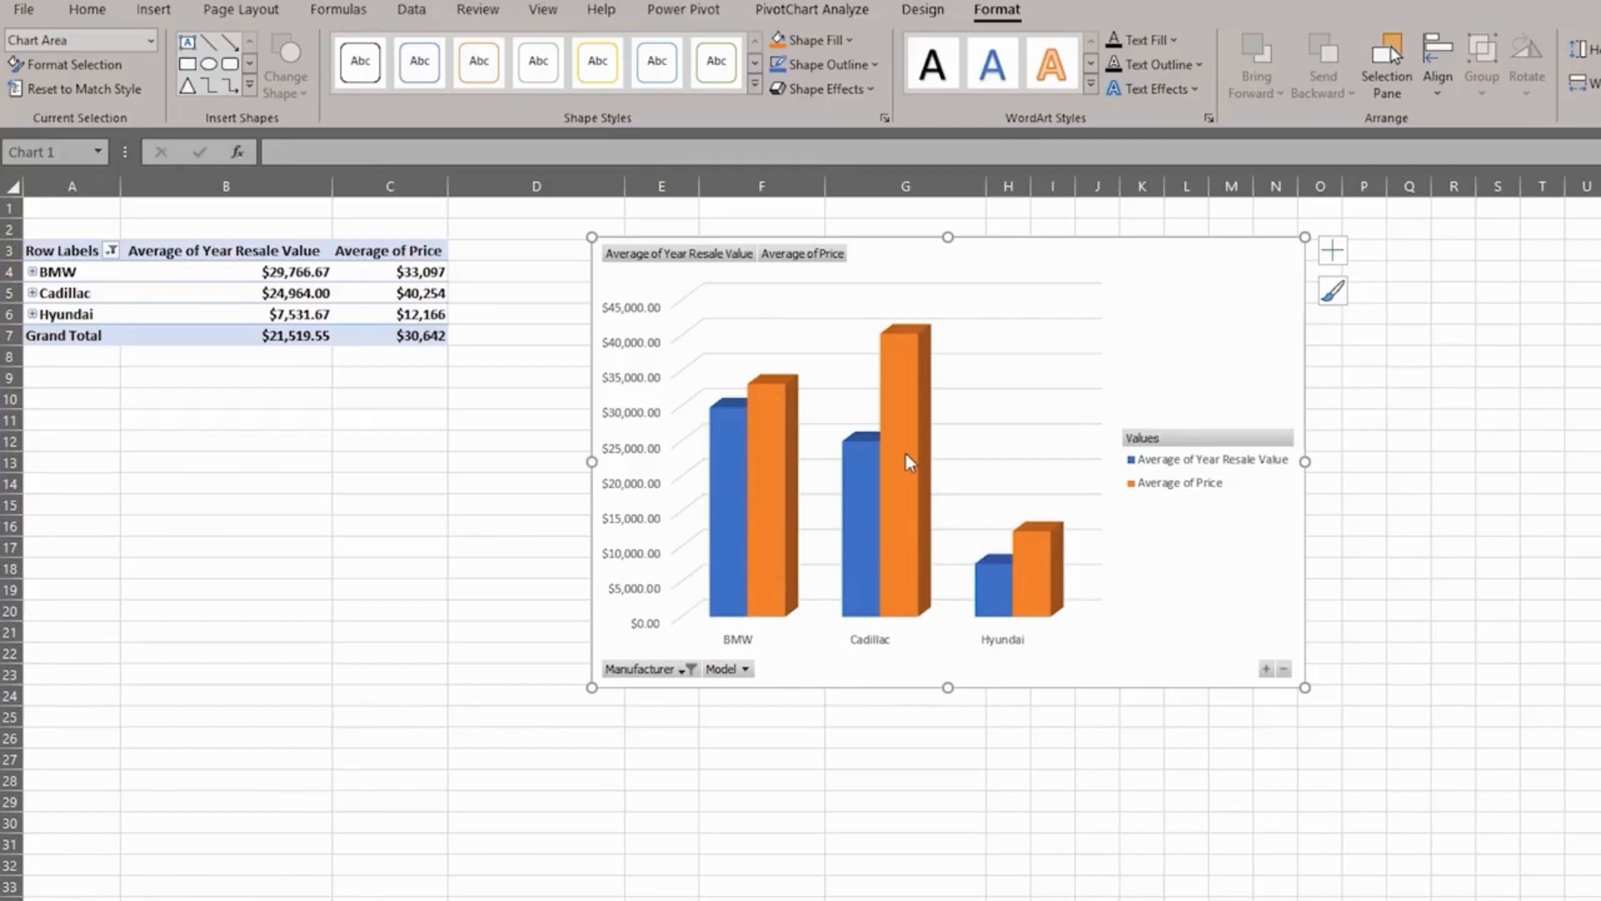
- Expand BMW in the pivot table to show its individual models, and undo the expansion
mouse_move(907, 461)
click(32, 273)
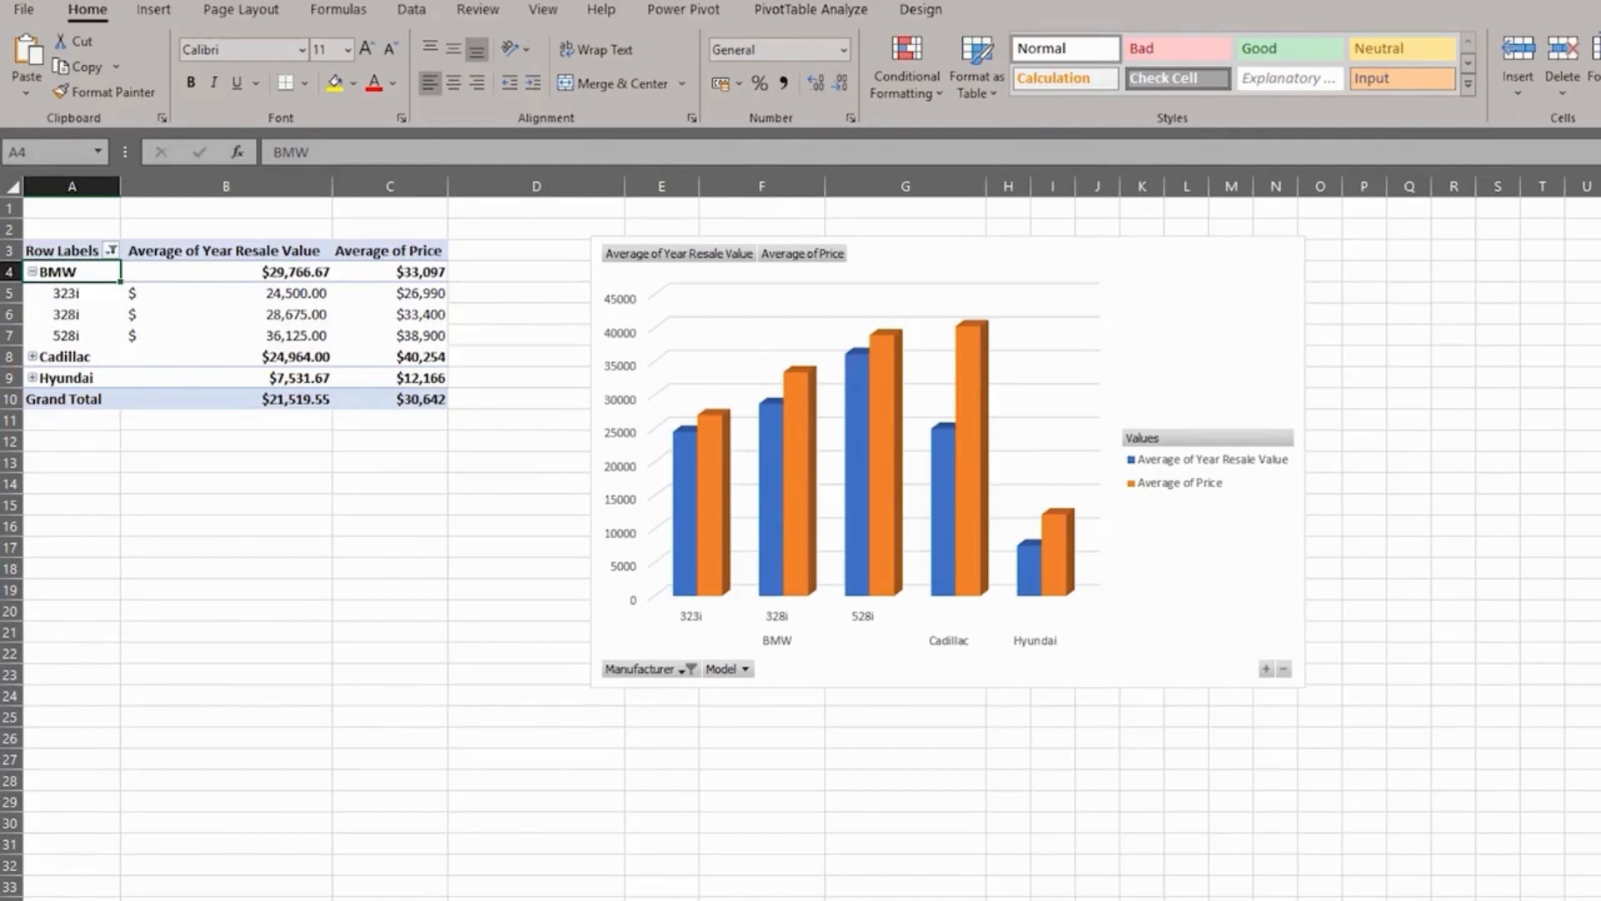
key(ctrl+z)
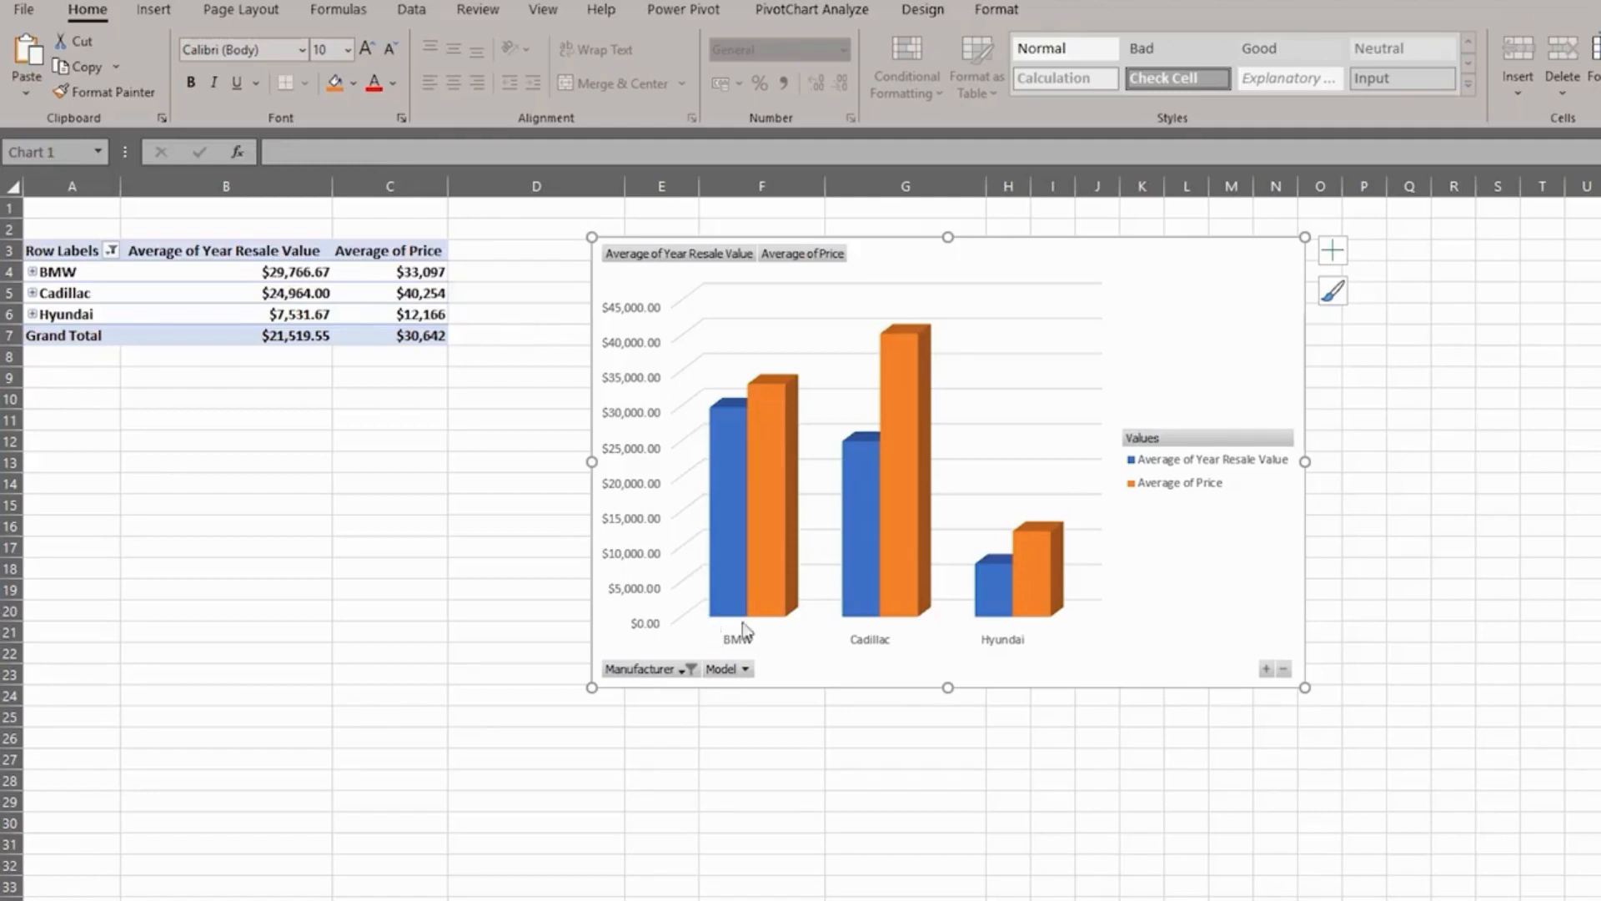
- Expand all manufacturers to model level through the column chart, and collapse only Cadillac in the pivot table
click(1265, 670)
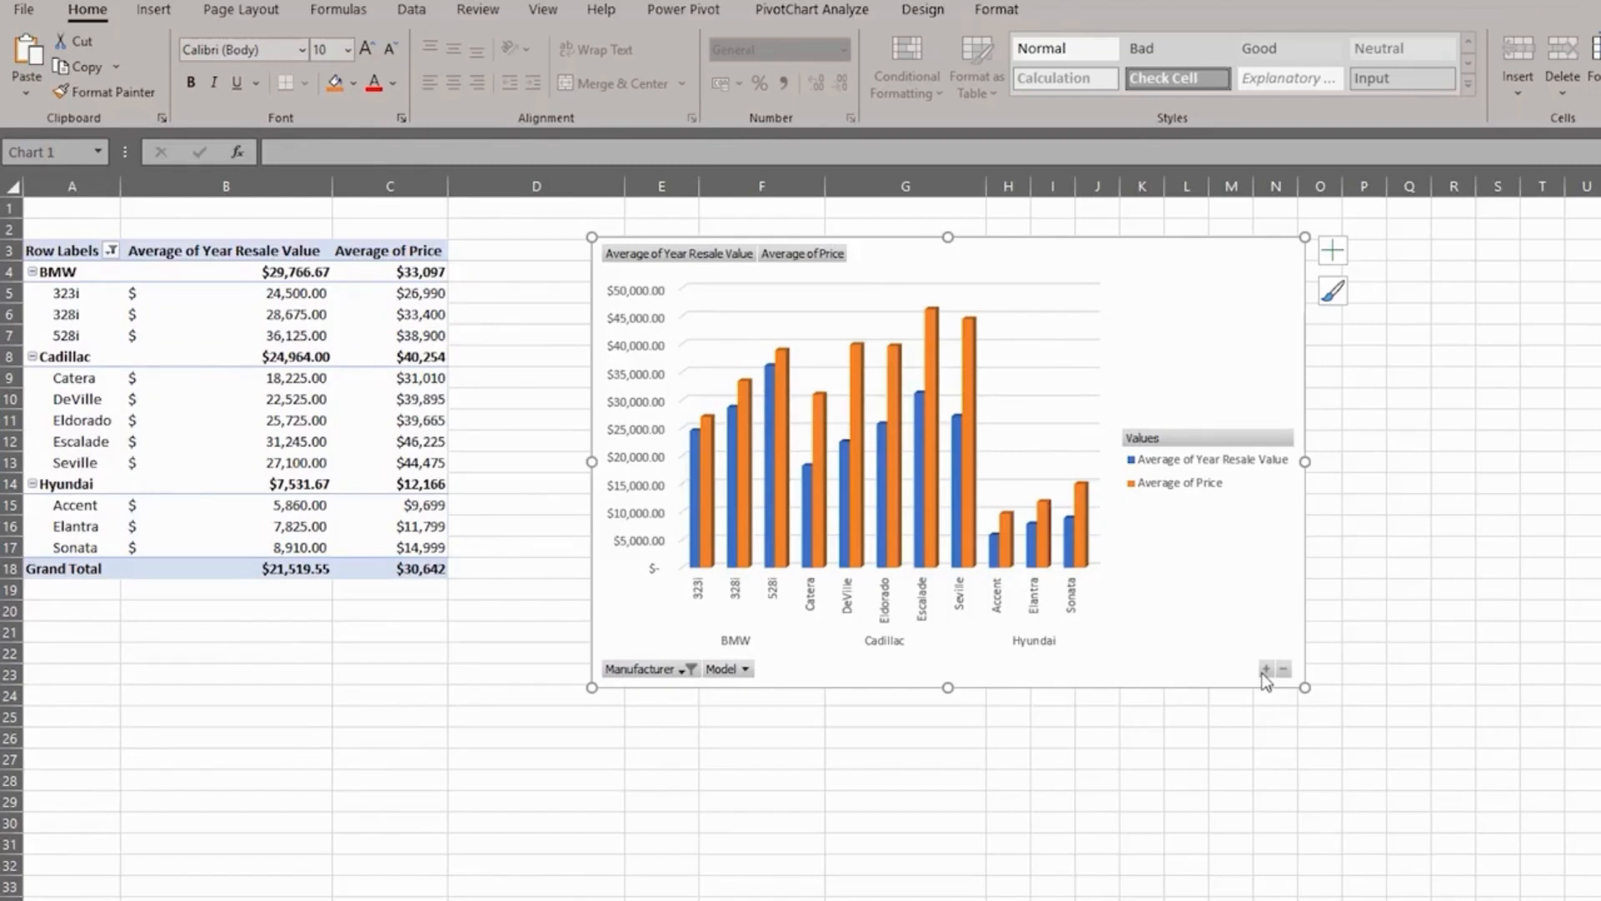
click(1284, 669)
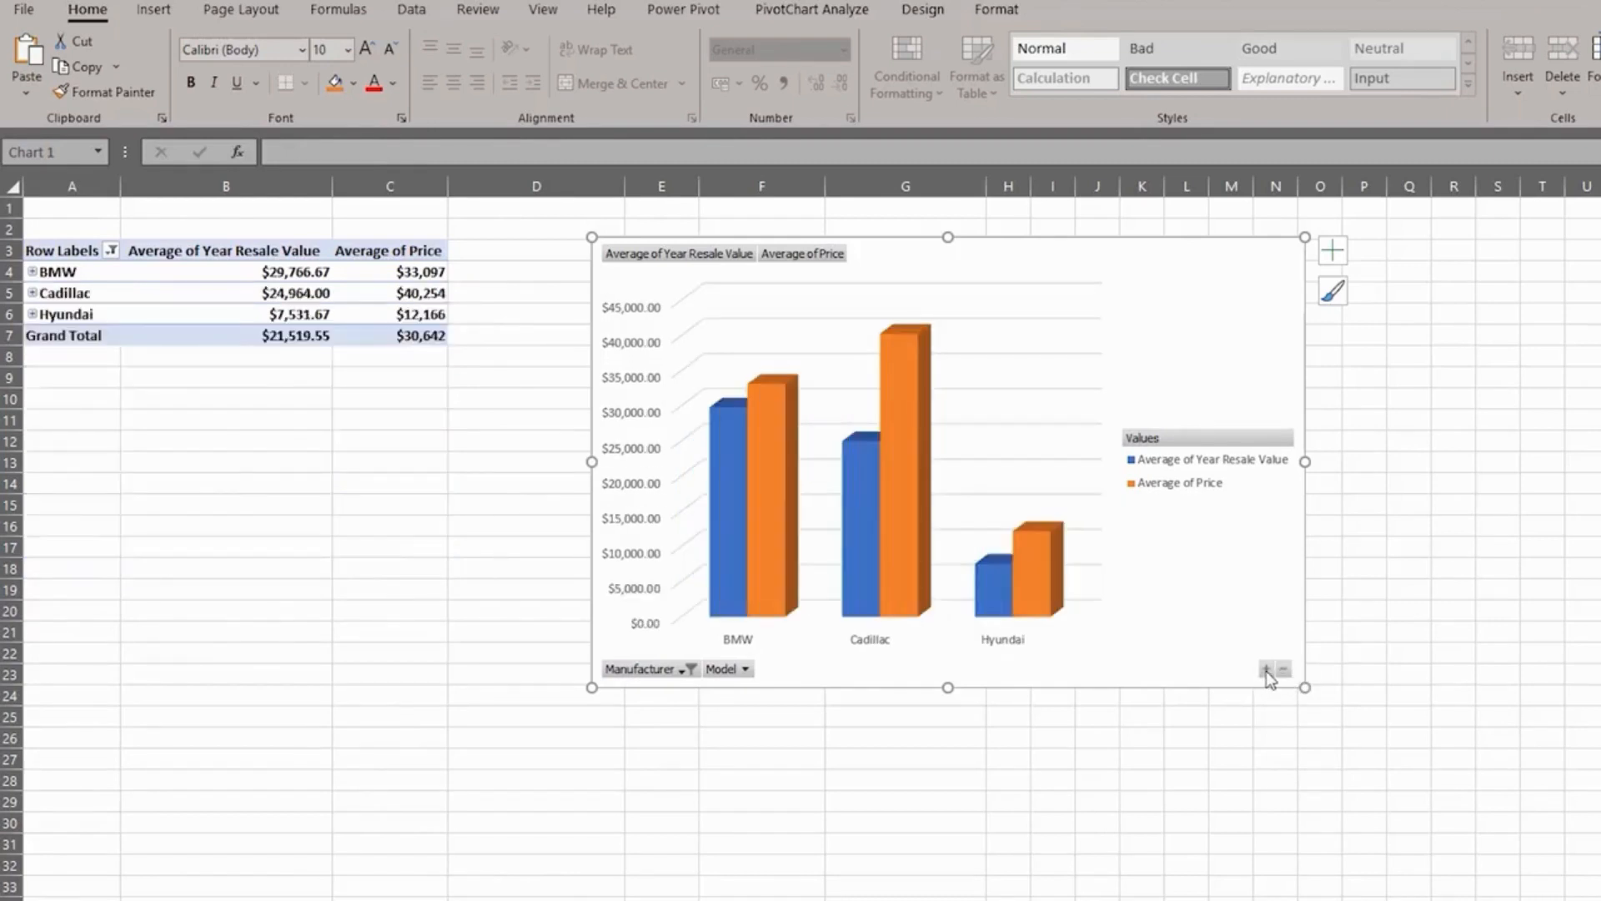
click(1266, 669)
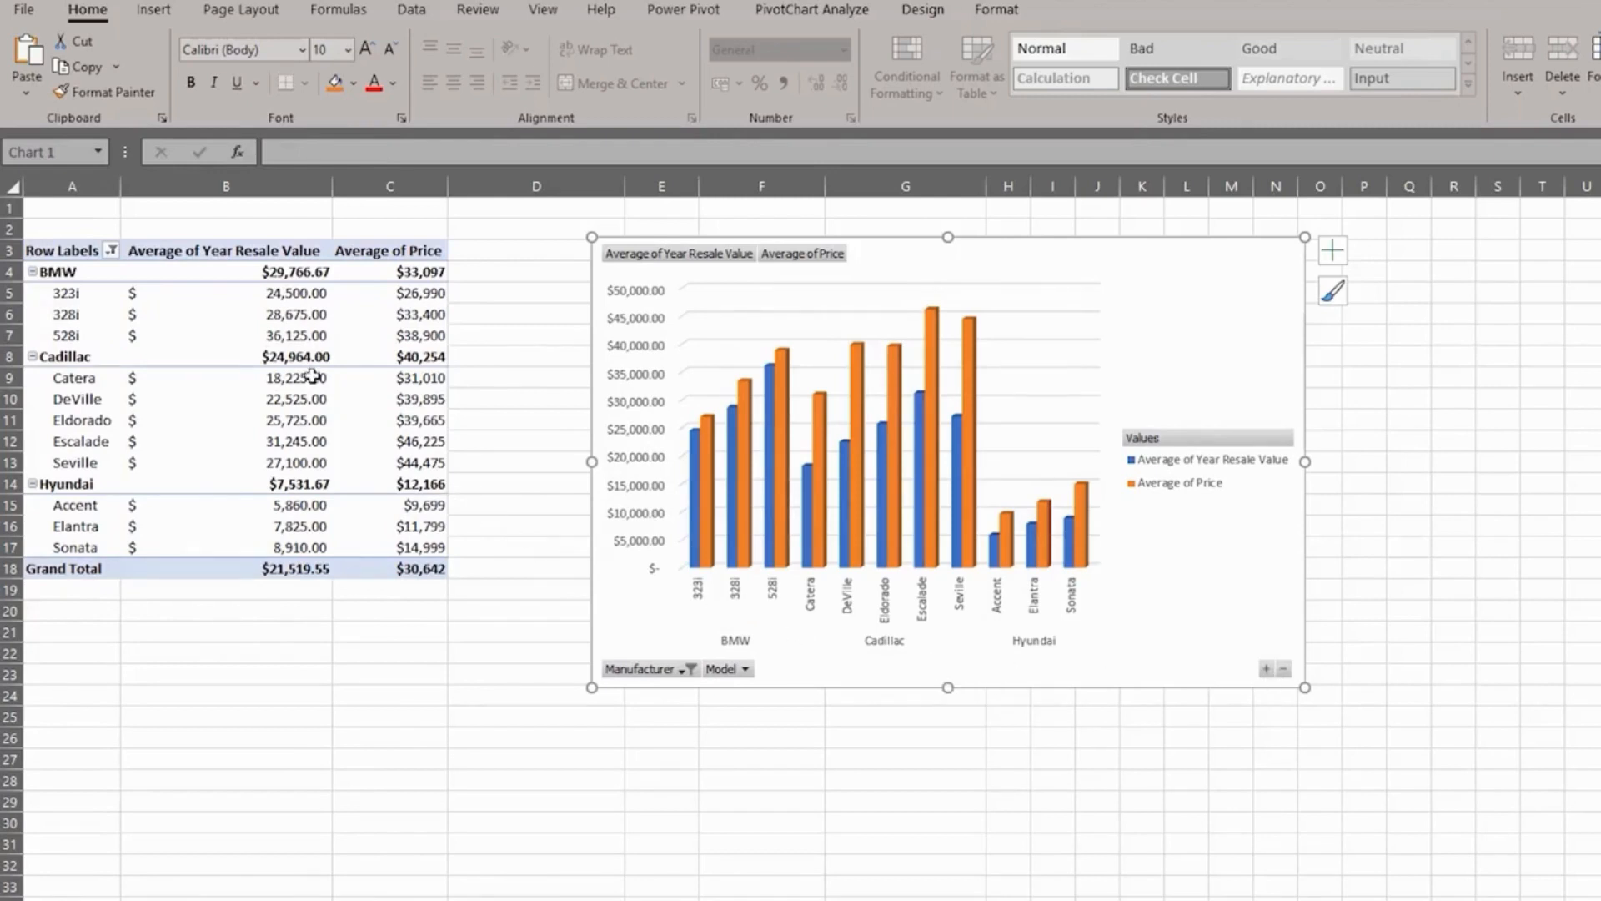
click(32, 356)
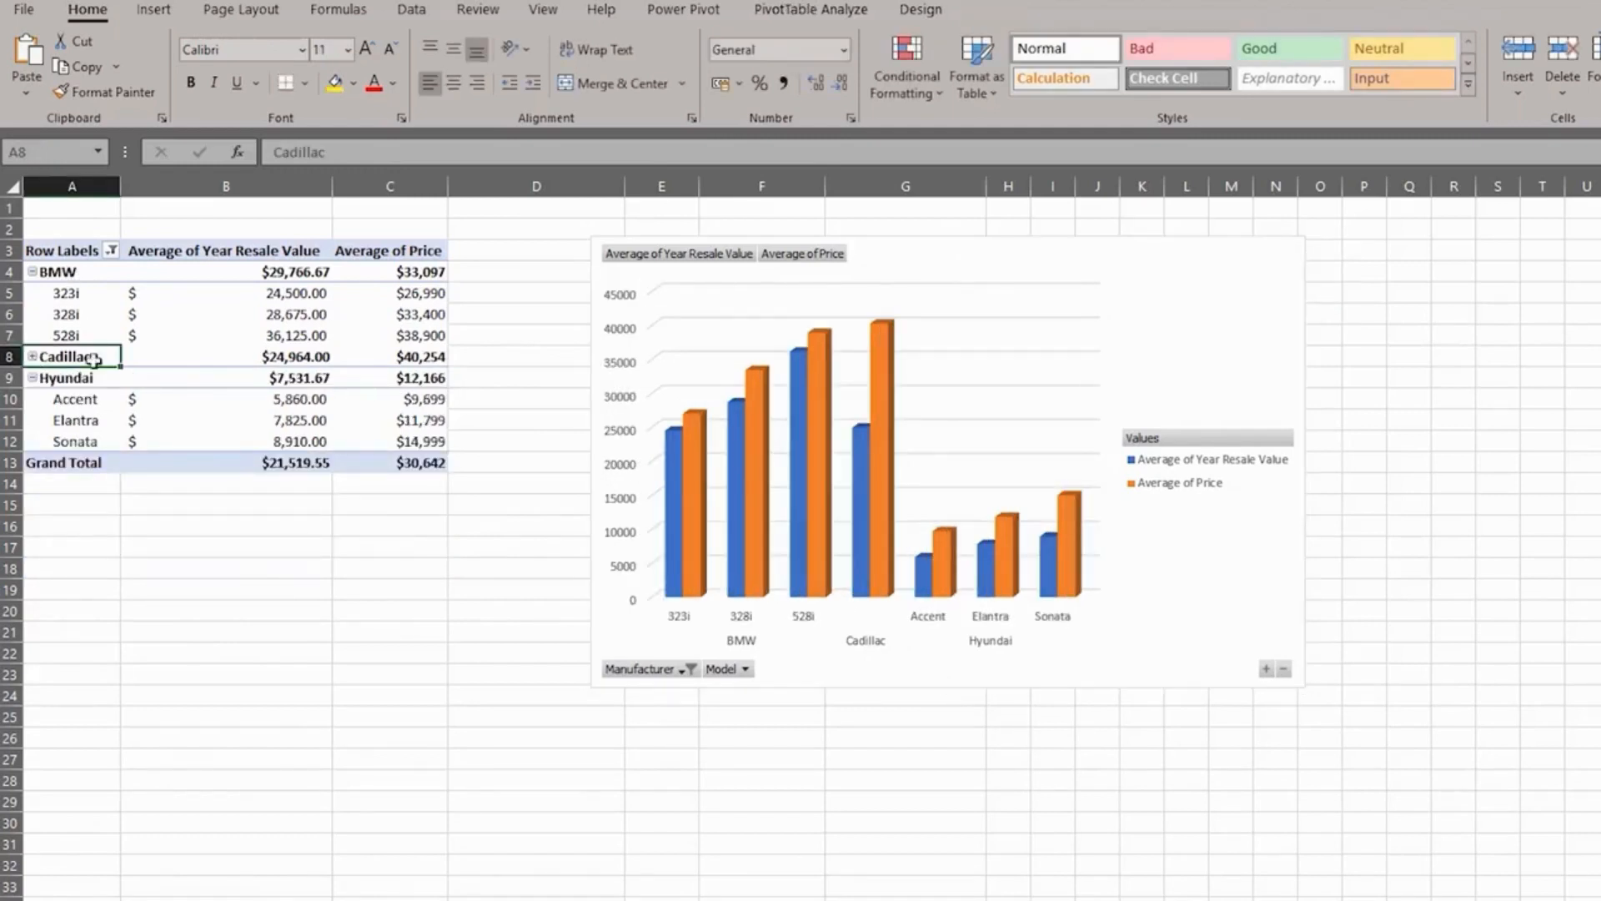
- Apply a black-background chart style to the 3-D column PivotChart
click(936, 263)
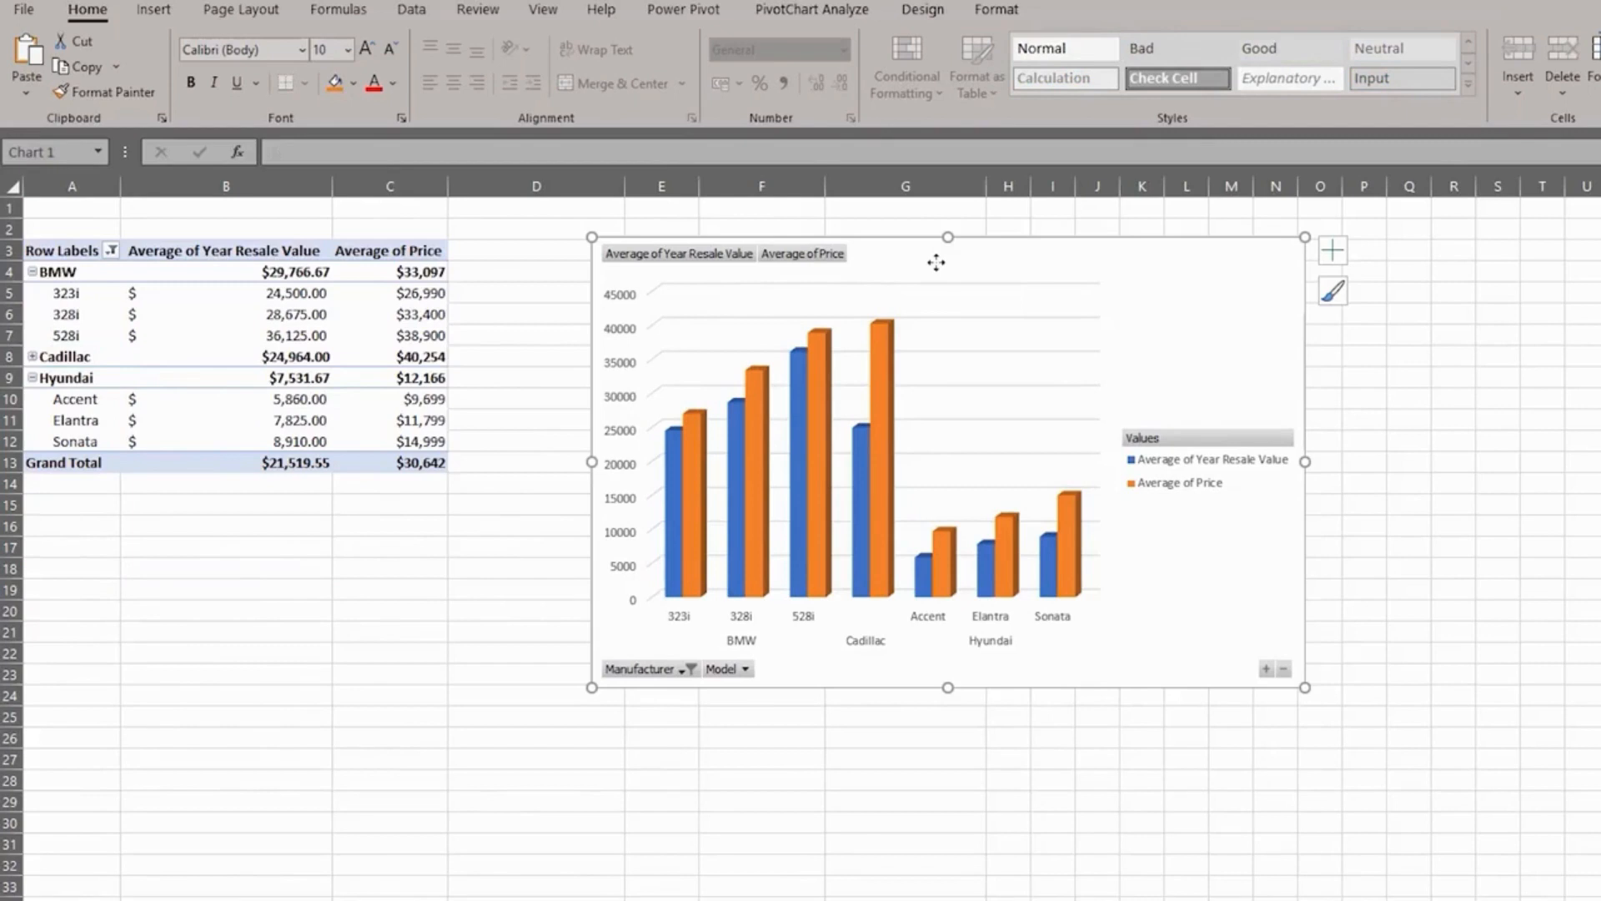
click(917, 10)
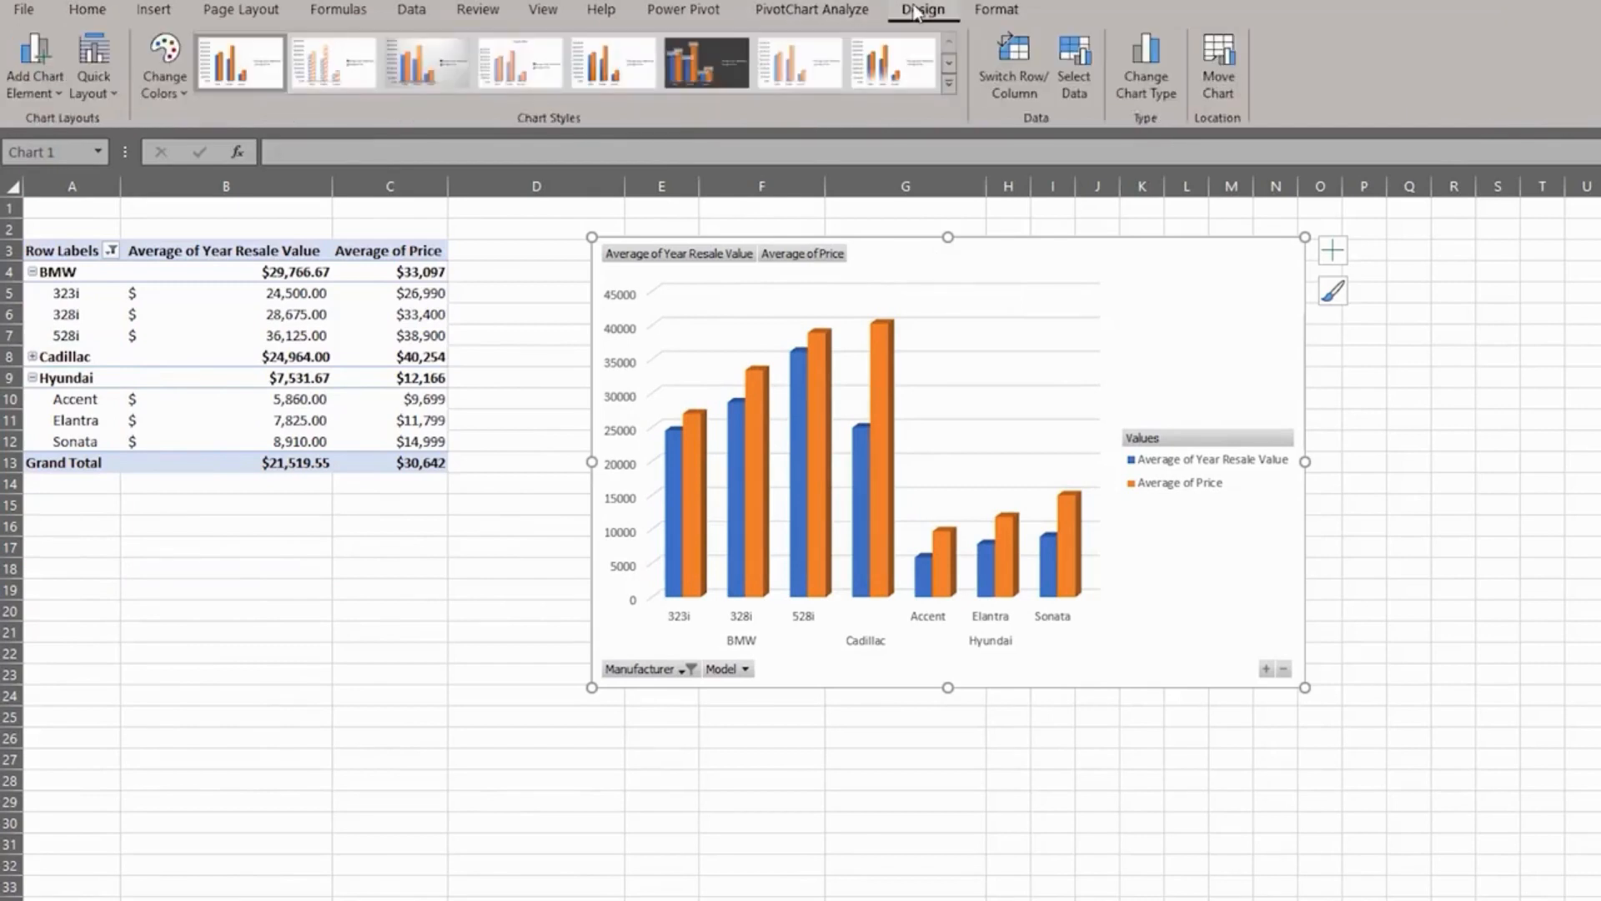
click(948, 82)
click(250, 129)
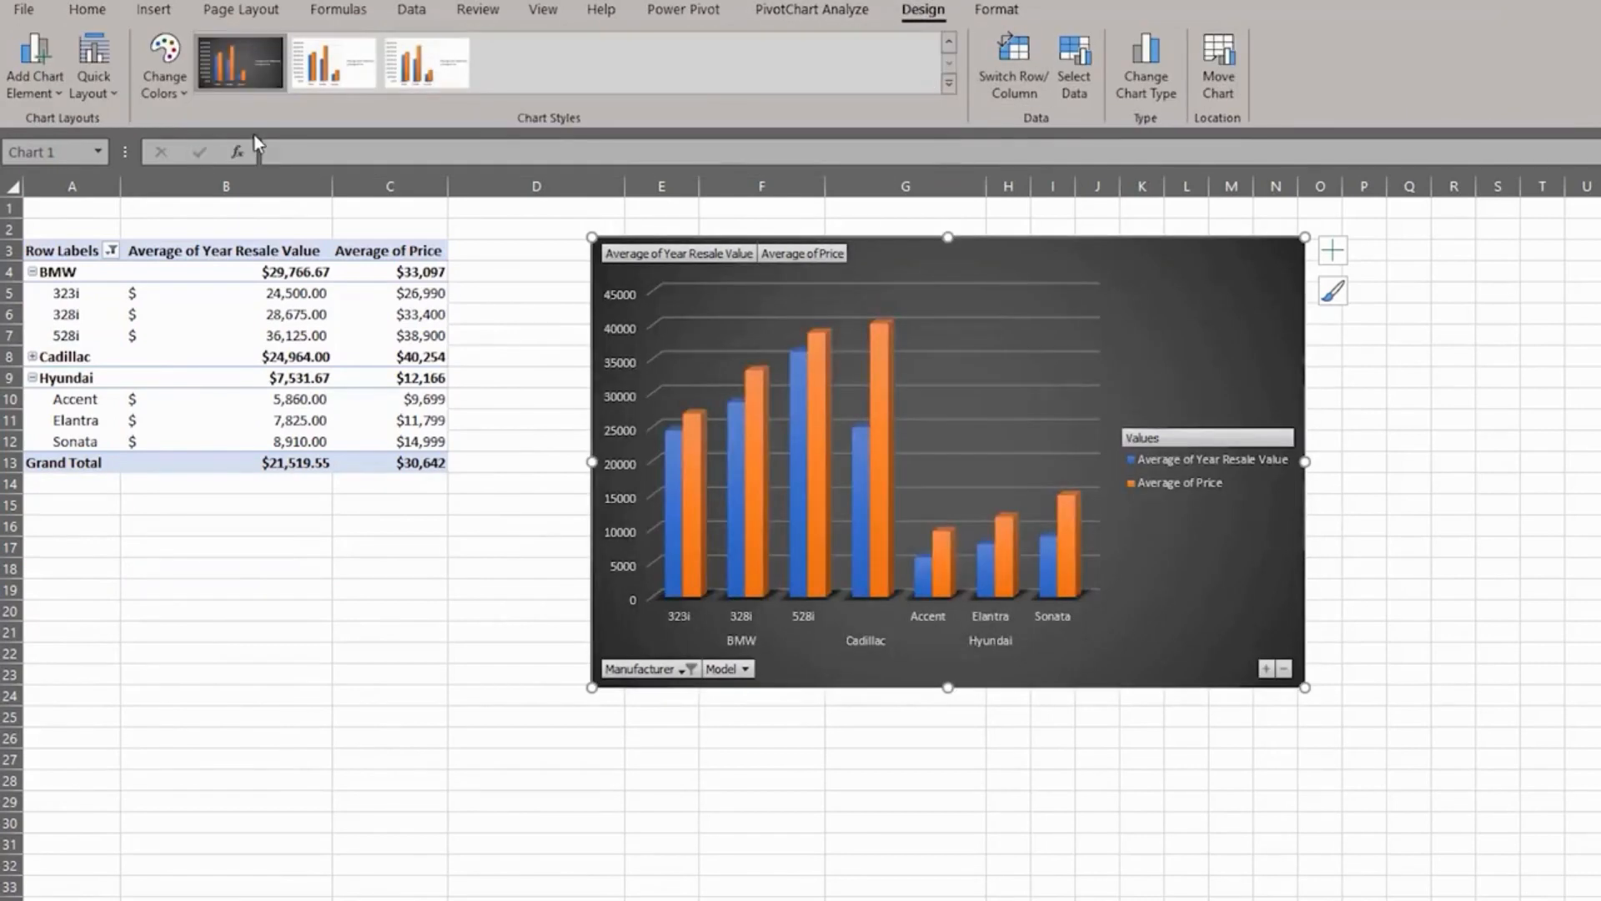